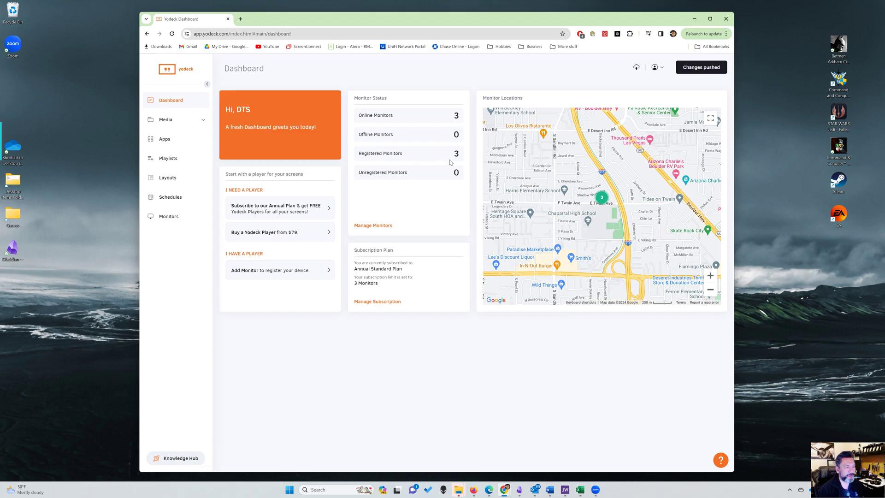
Step: Open the details of the Information Class Schedule monitor from the monitor locations map
click(601, 202)
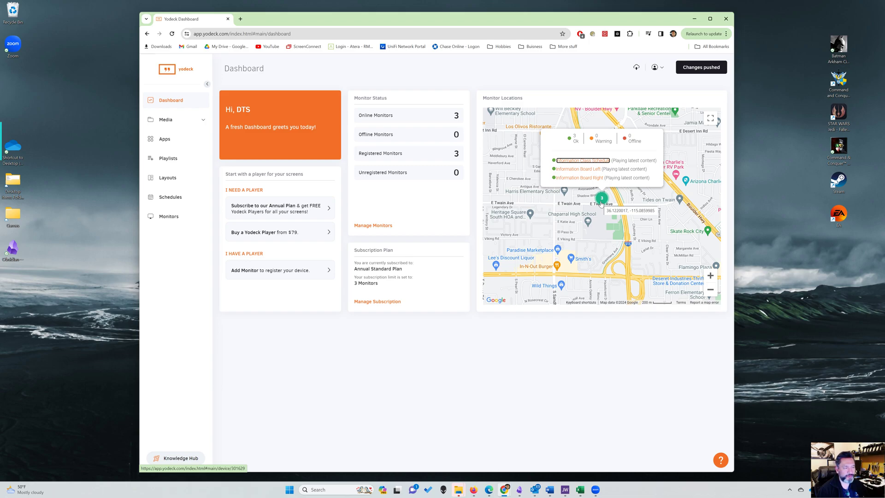
click(583, 161)
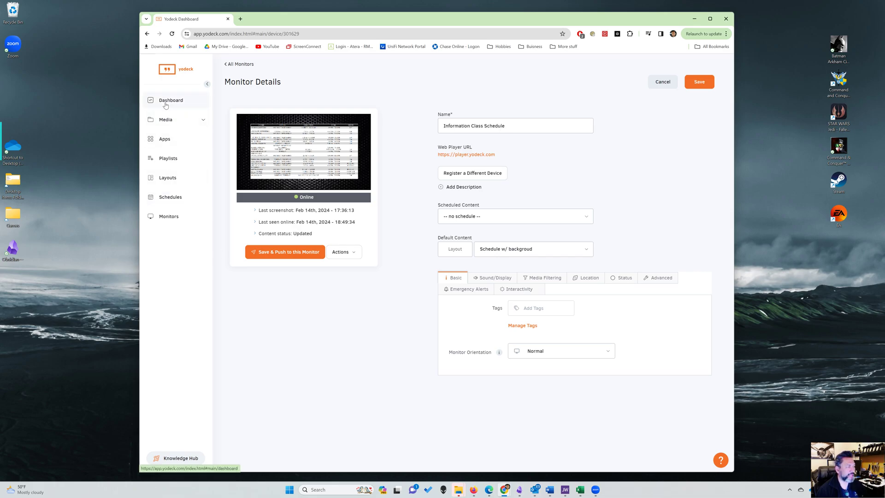
Step: Go to the Images section of the media library, leaving the monitor details without saving
click(176, 121)
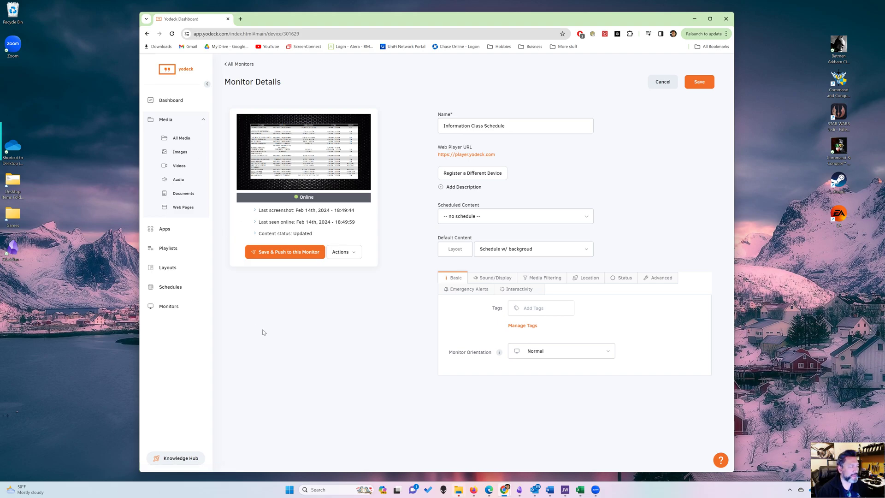
click(180, 152)
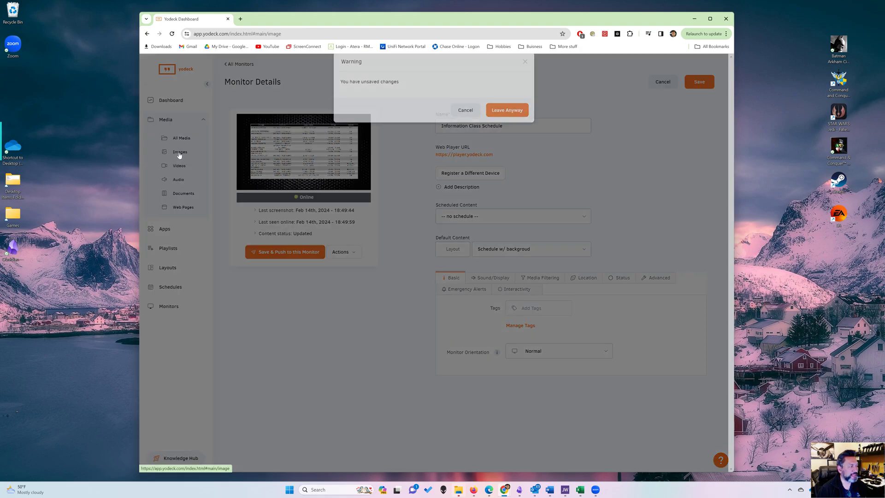
click(511, 120)
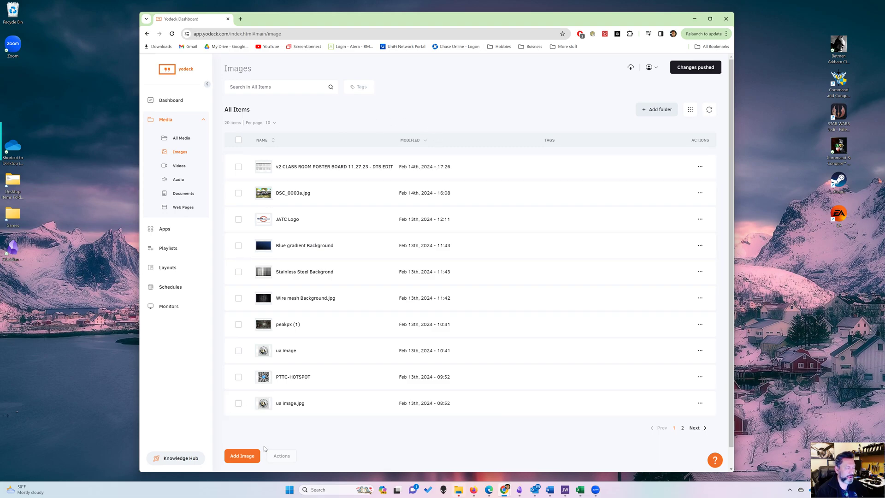
Step: Start adding an image and select the file peakpx (2) in the Downloads folder of File Explorer
click(242, 456)
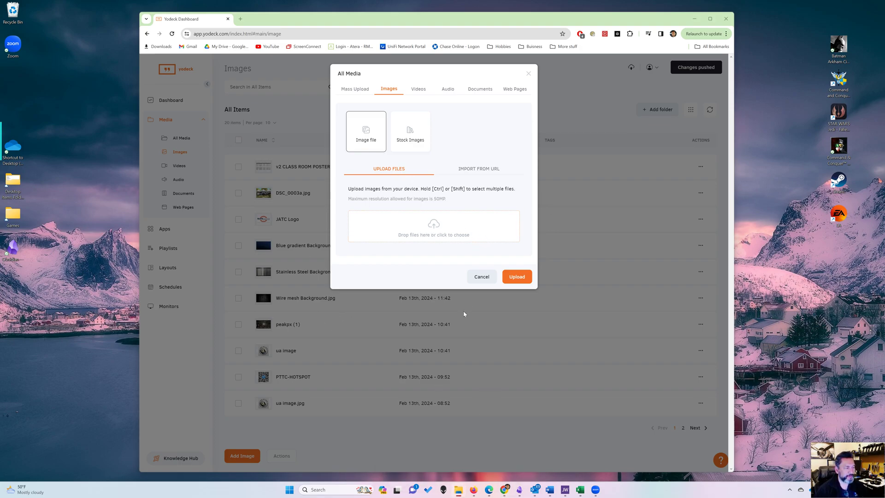
drag(884, 97, 536, 97)
drag(337, 439, 547, 439)
scroll(588, 237, up, 4)
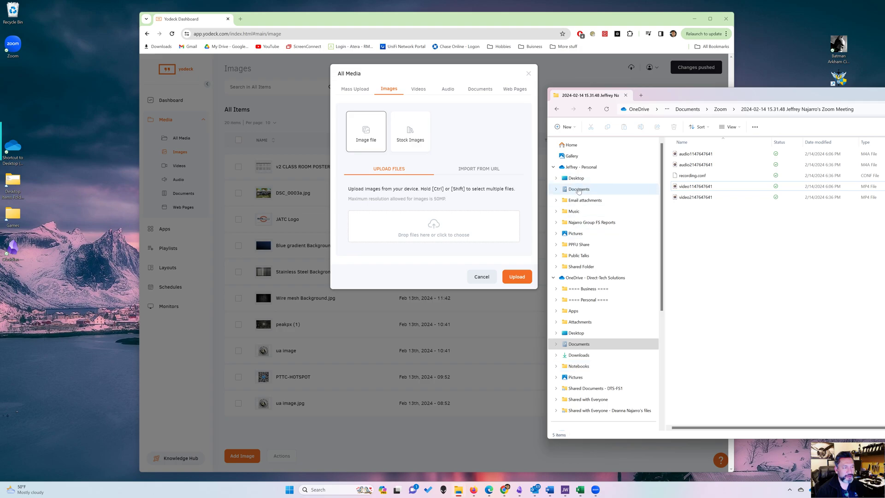
scroll(582, 256, down, 6)
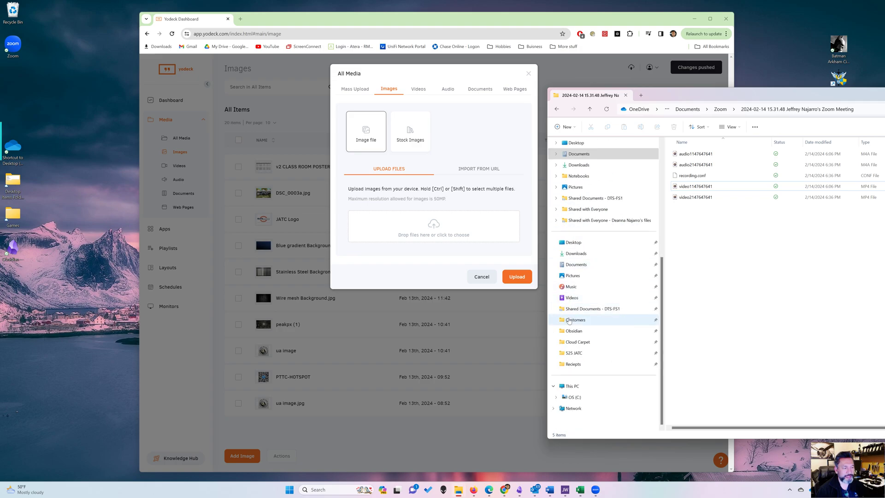
click(576, 254)
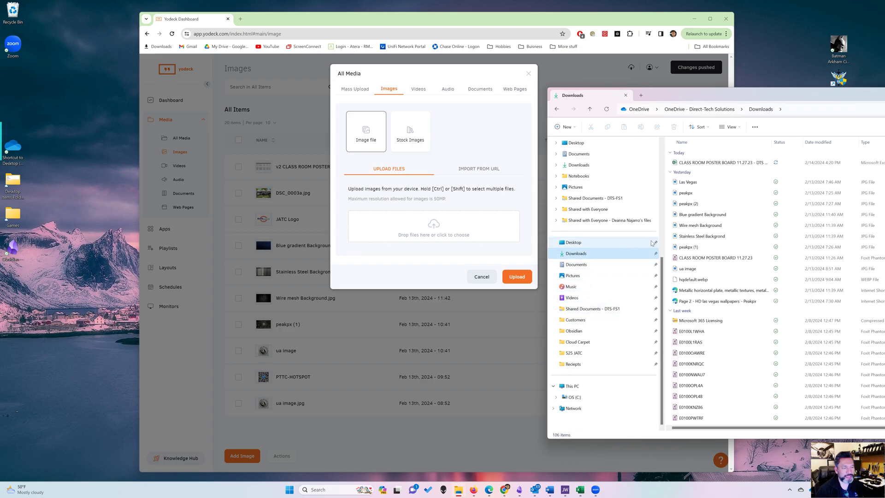
click(688, 205)
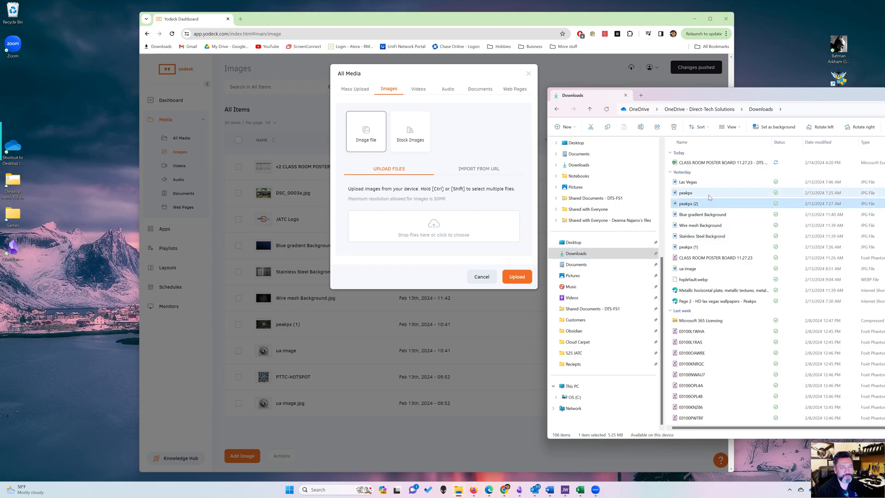
Step: Arrange the Downloads window beside the upload dialog and upload peakpx (2) as an image file
drag(743, 95, 598, 140)
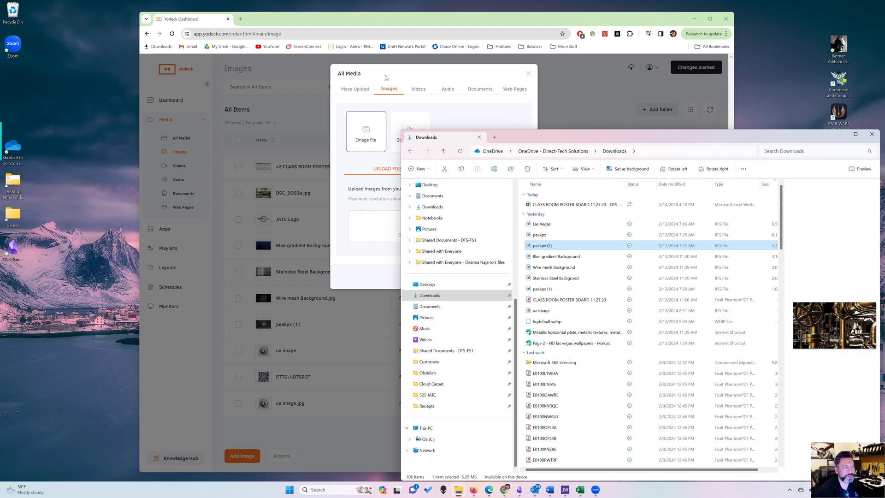
drag(402, 80, 258, 75)
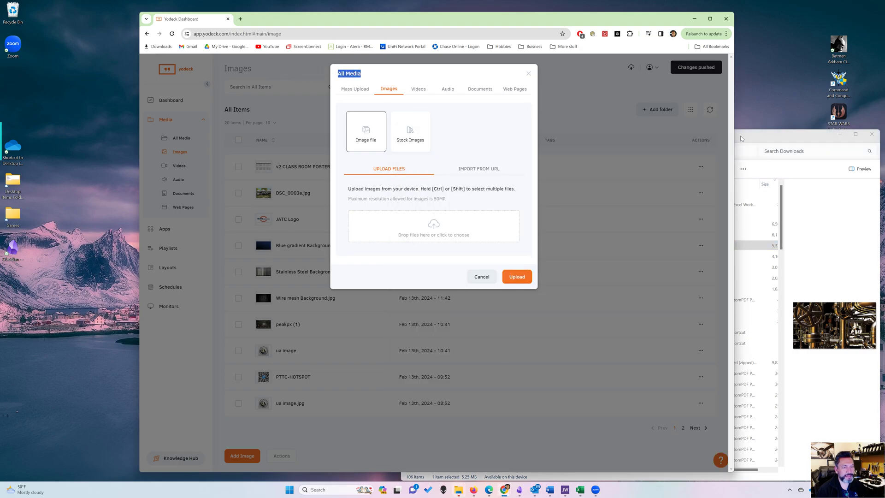
click(740, 136)
drag(401, 367, 530, 366)
drag(692, 138, 694, 69)
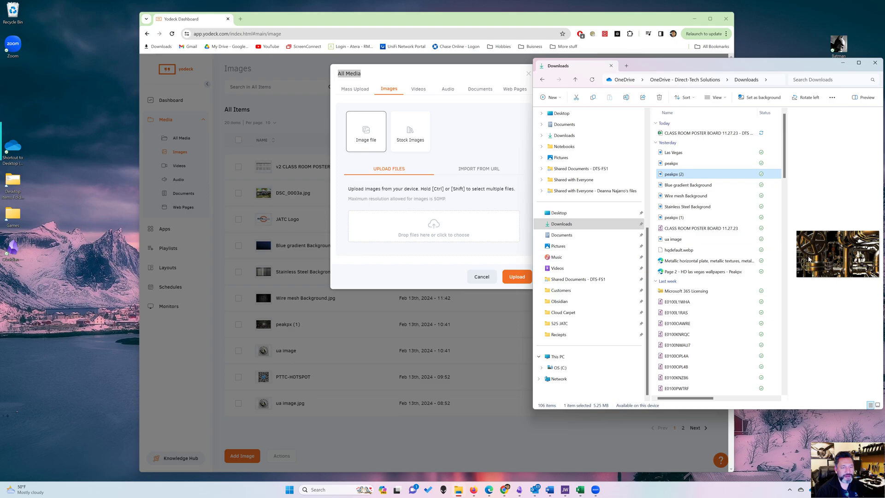
drag(672, 179, 395, 223)
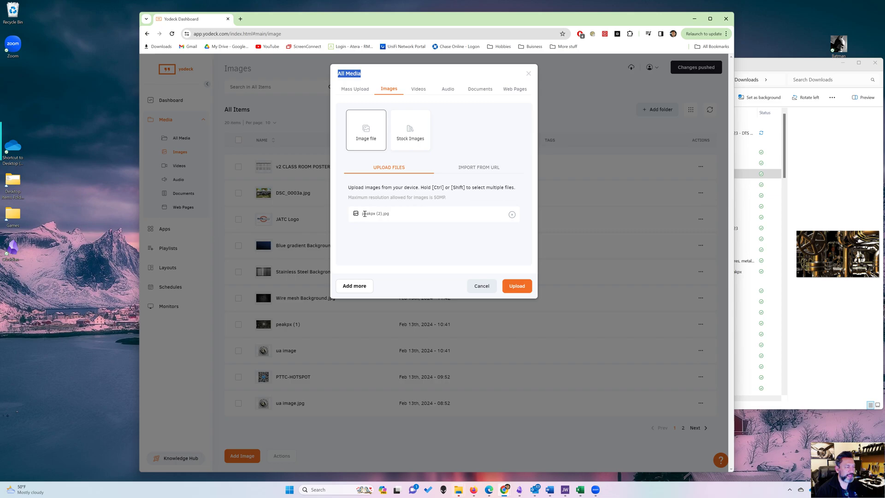
click(514, 287)
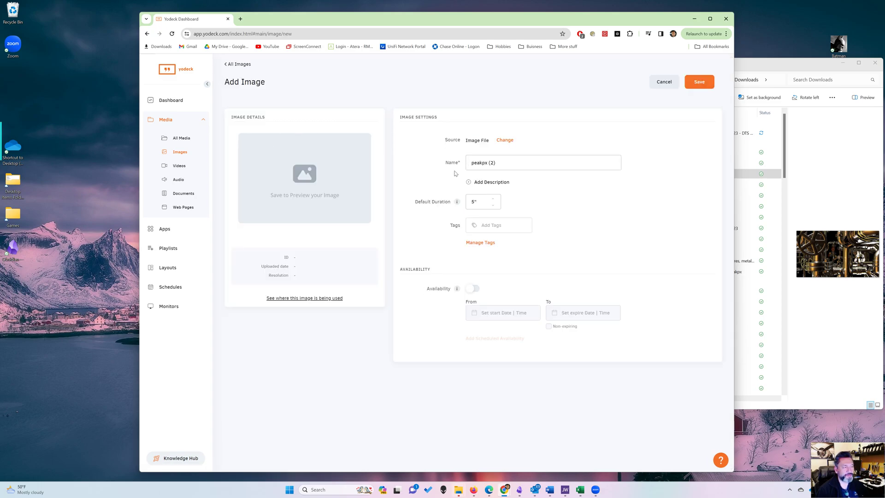
Step: Name the uploaded image "Pipes Background render" and save it
triple_click(494, 163)
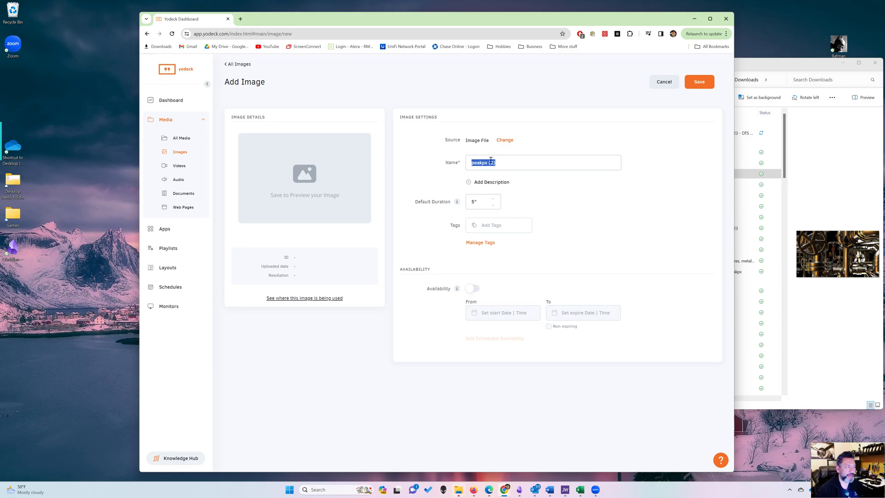
click(325, 180)
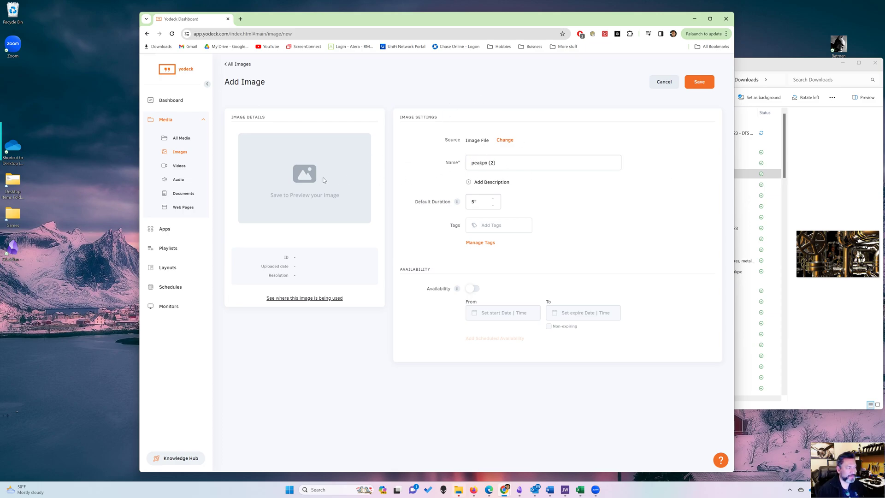
triple_click(468, 162)
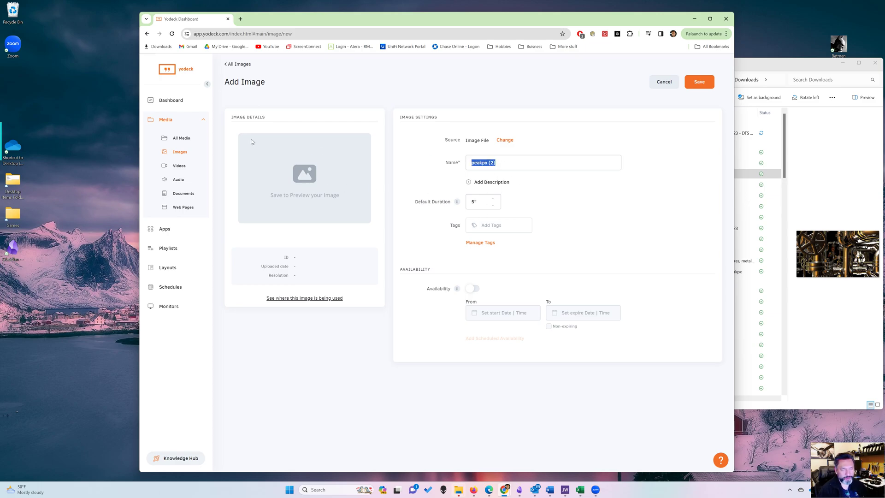
text(Back)
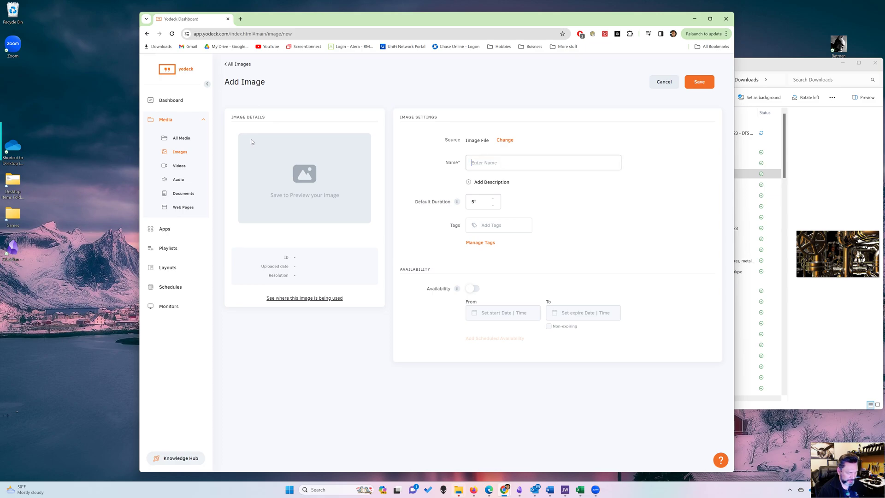
key(BackSpace)
key(BackSpace)
text(Pipes Background render)
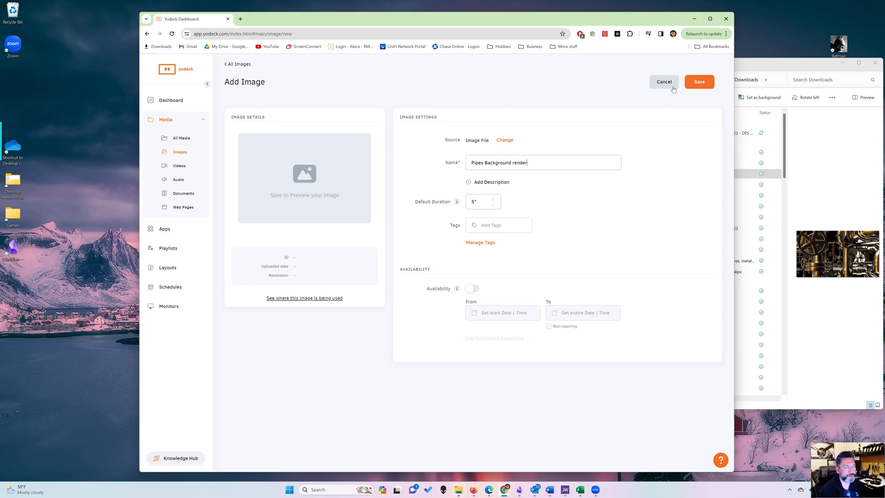
click(699, 83)
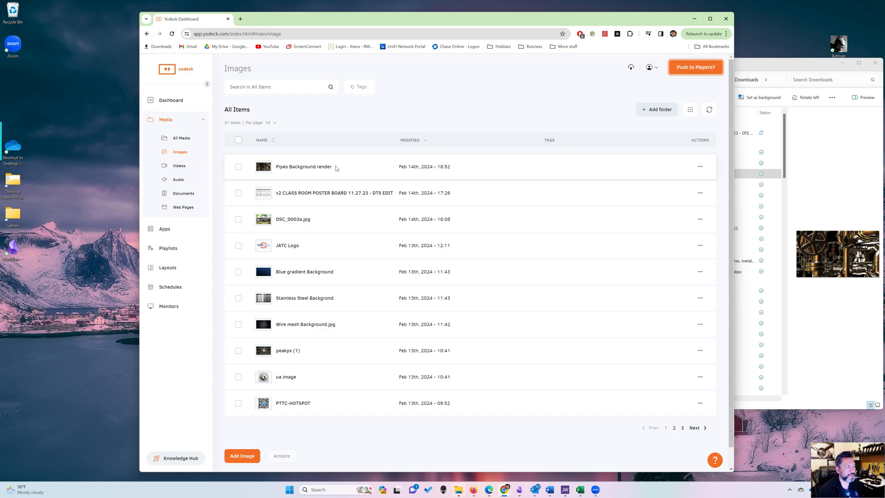
Step: Review the Pipes Background render image's details, and open the Videos section of the media library
click(265, 168)
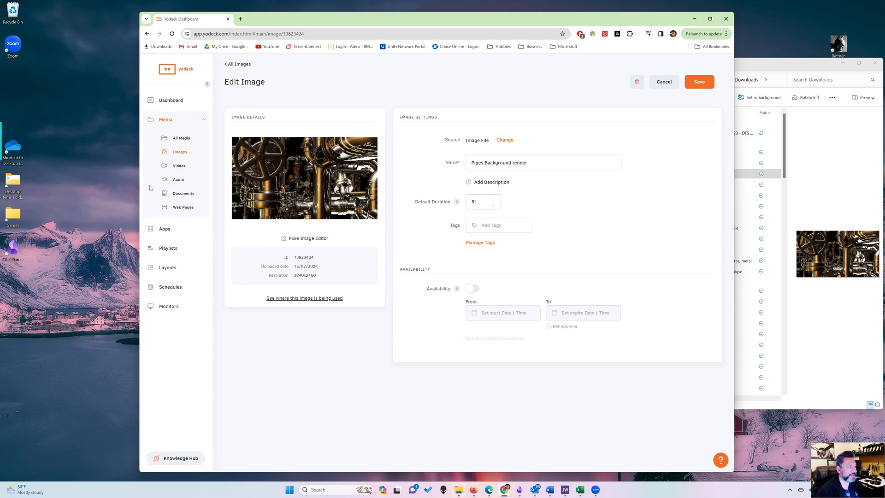
click(177, 167)
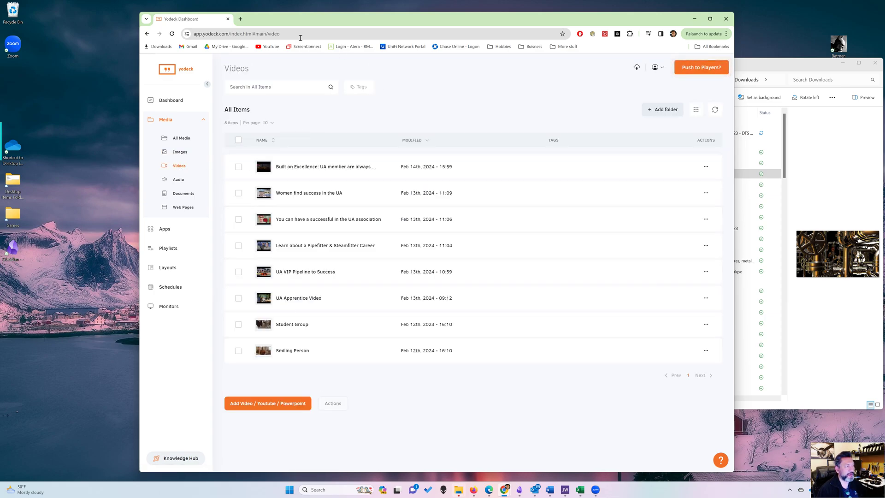
drag(338, 22, 305, 21)
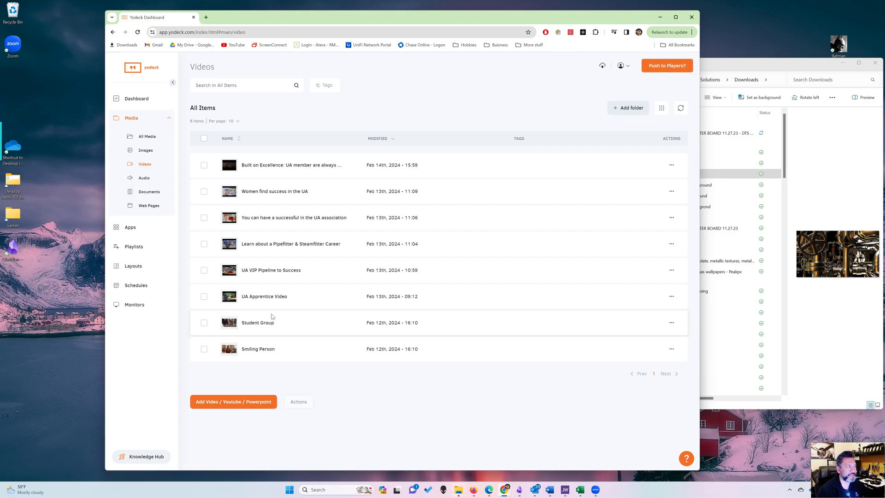
Step: Switch to YouTube and enter "ua" as the start of a video search
click(236, 47)
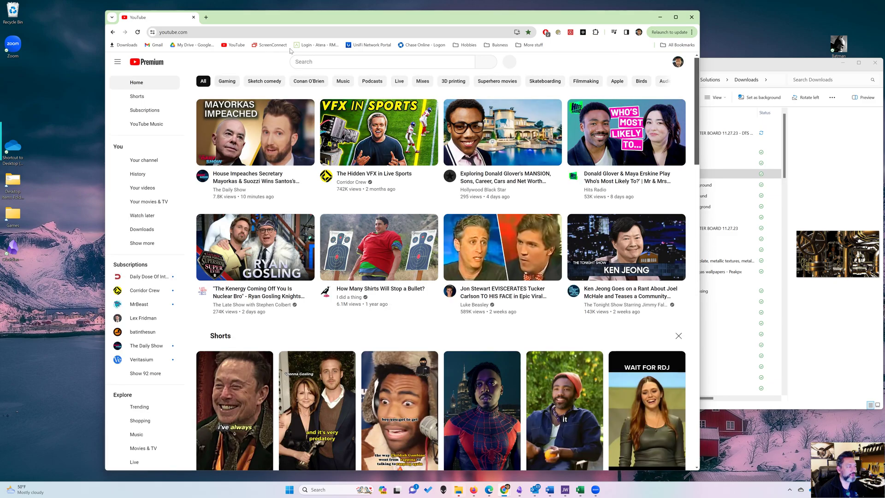
click(324, 61)
text(ua)
key(Down)
key(Down)
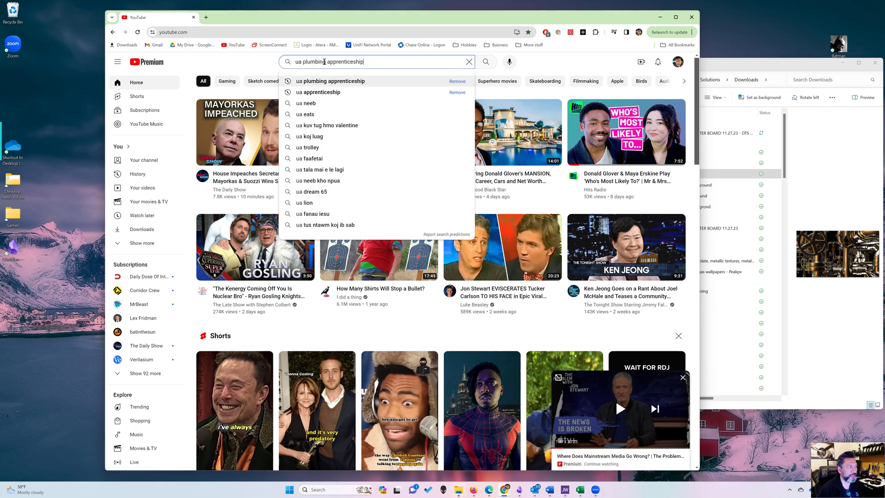
key(BackSpace)
key(BackSpace)
key(BackSpace)
key(BackSpace)
key(BackSpace)
key(BackSpace)
key(BackSpace)
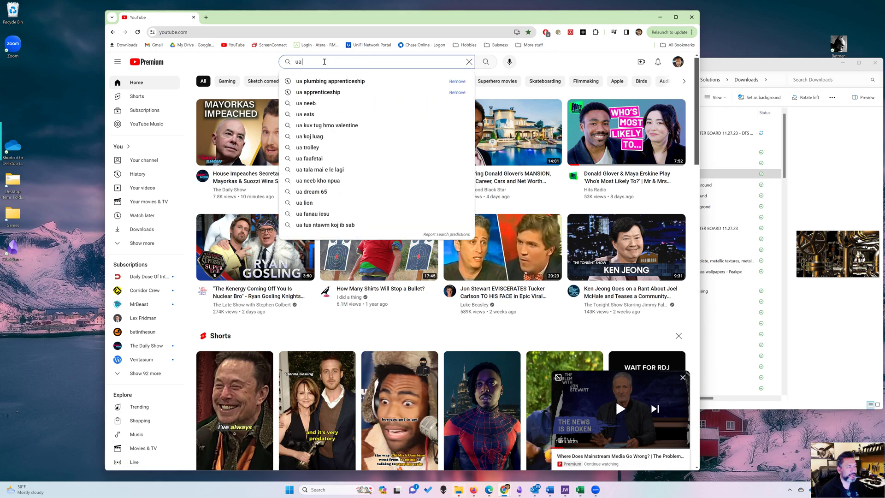
text(u)
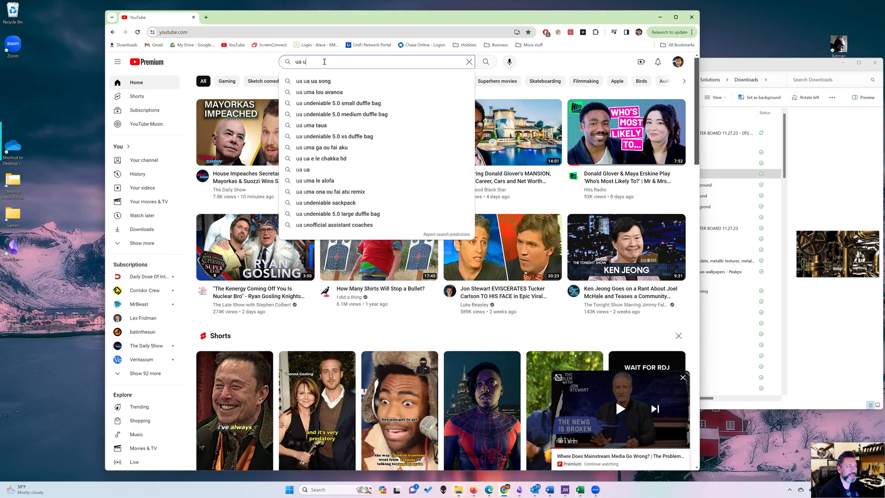
text(nited)
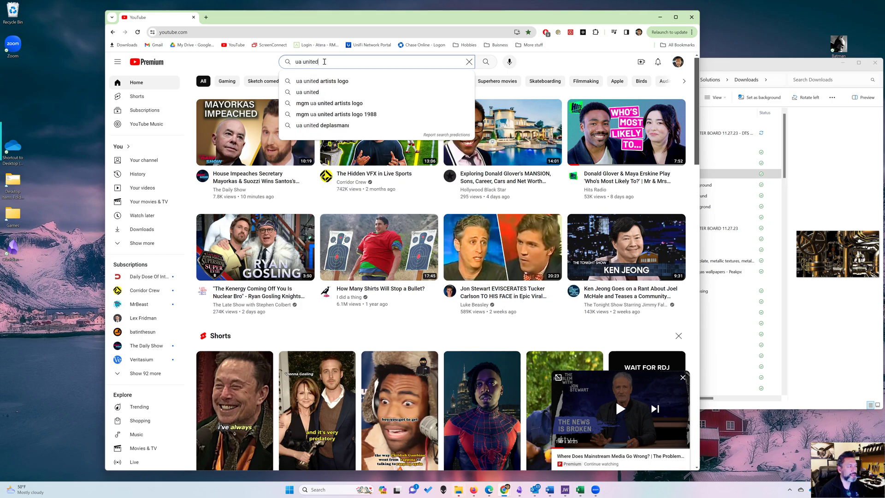
text( a)
key(BackSpace)
key(BackSpace)
key(BackSpace)
key(BackSpace)
key(BackSpace)
key(BackSpace)
key(BackSpace)
key(BackSpace)
Step: Run the suggested search "ua apprenticeship" and look through the resulting videos
key(Down)
key(Down)
key(Return)
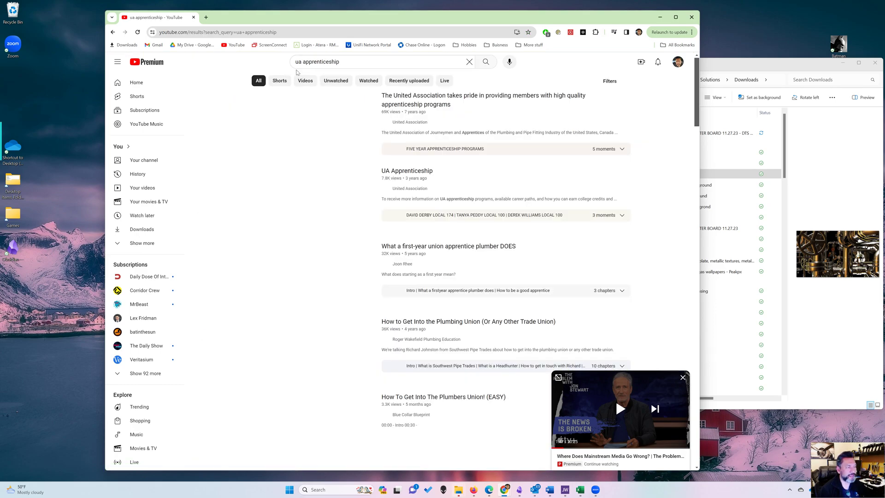
scroll(406, 305, down, 3)
scroll(406, 305, down, 7)
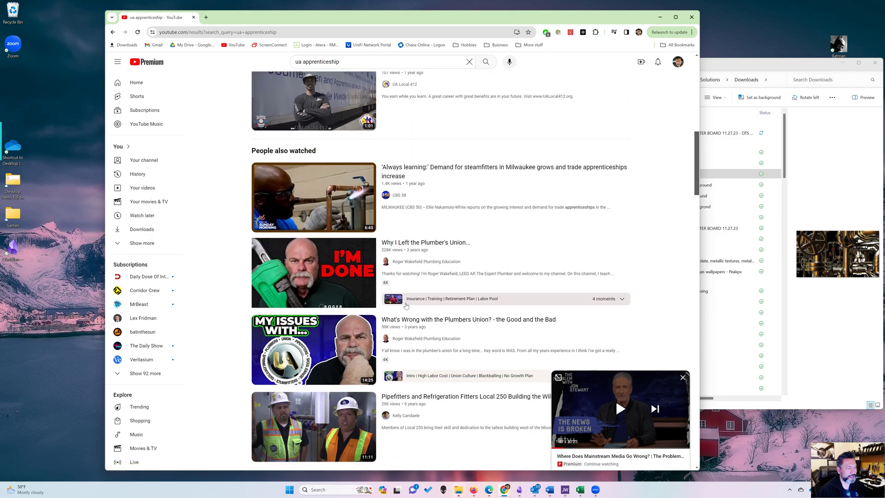
scroll(316, 177, up, 10)
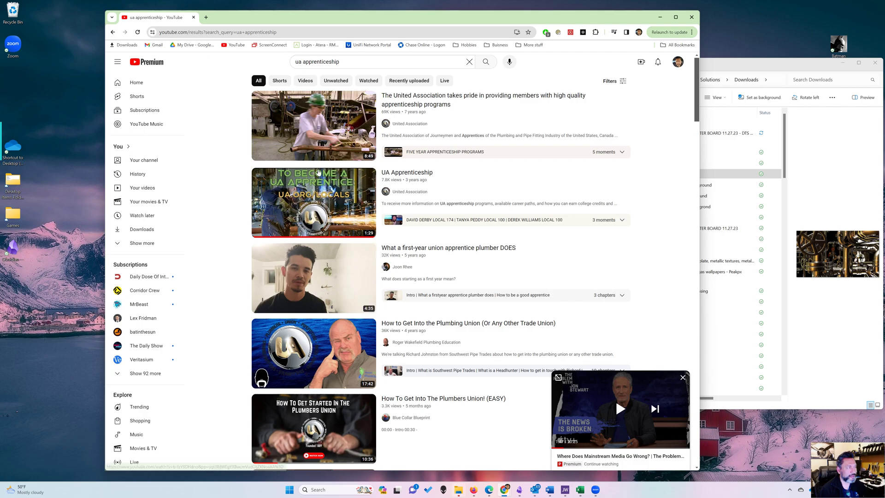
Step: Refine the search to "ua apprenticeship local" and open the United Association channel
click(365, 58)
text(local)
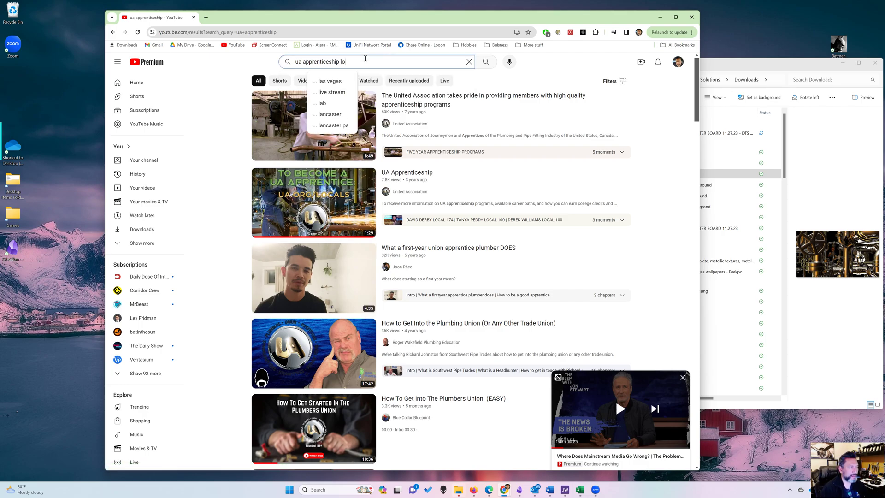
key(Return)
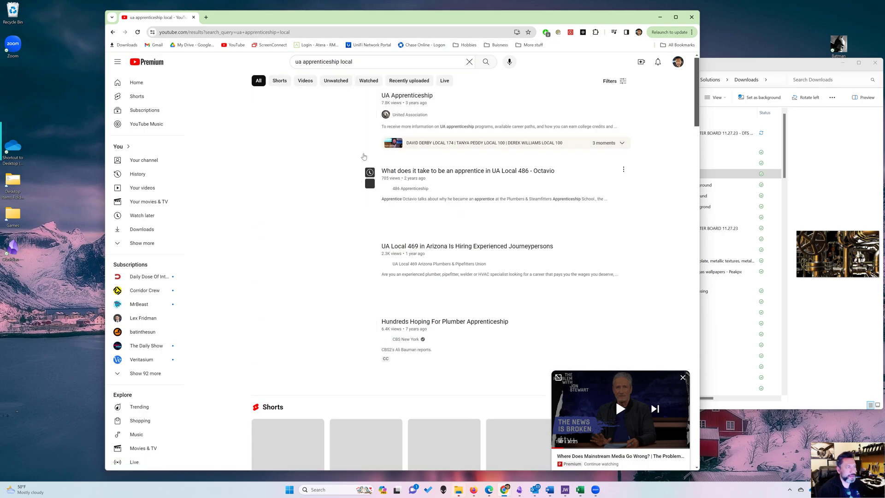
click(411, 115)
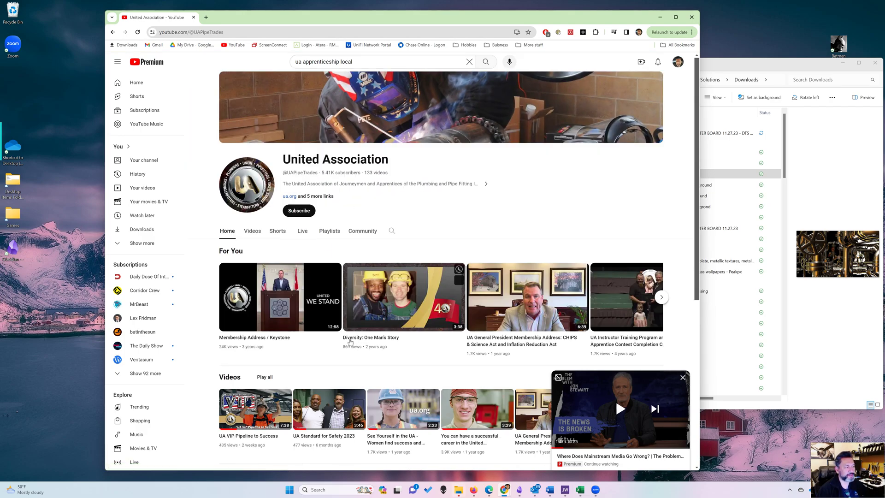
Step: Browse the United Association channel's recommended and uploaded videos, dismissing the mini player, to find one for the video library
scroll(362, 341, down, 2)
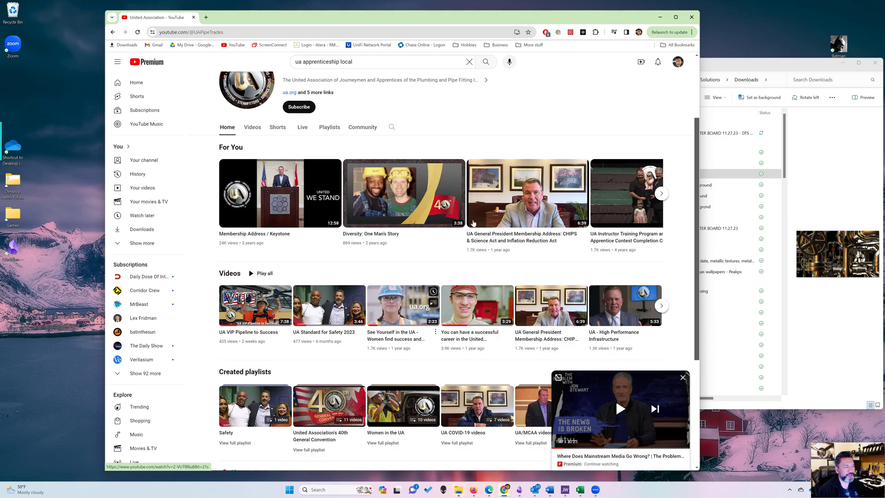
scroll(599, 332, down, 1)
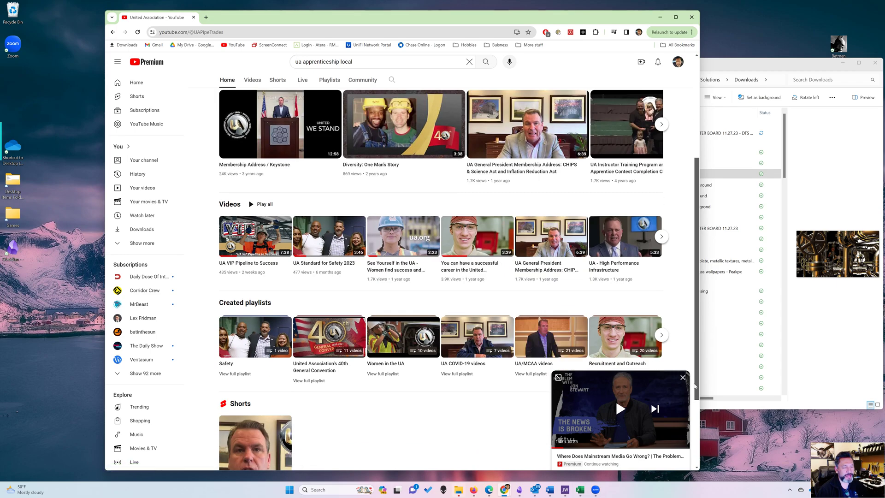
click(682, 378)
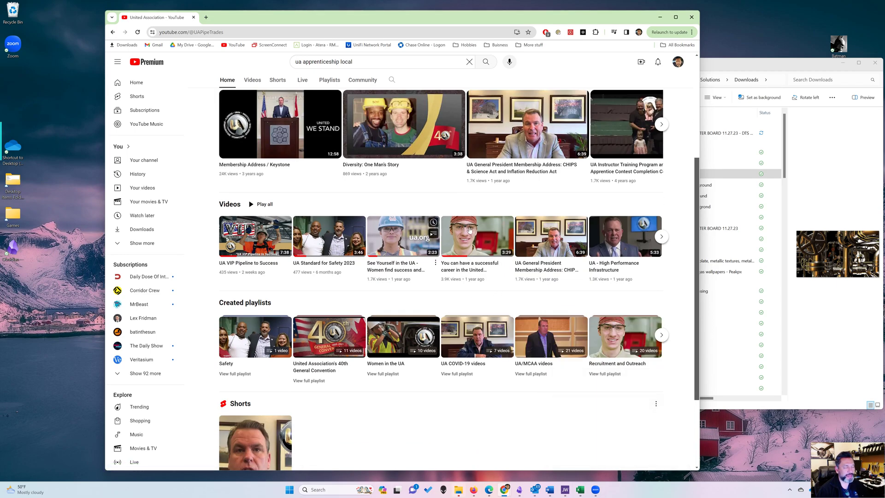
scroll(507, 235, up, 2)
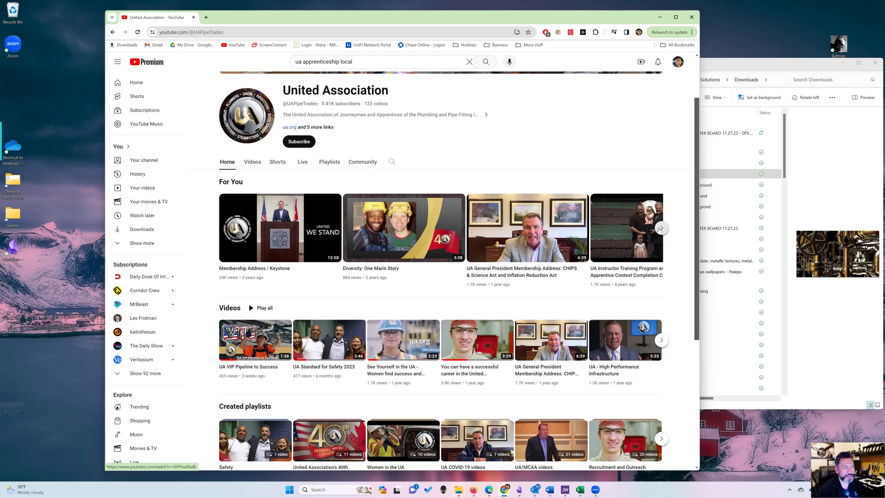
click(660, 228)
click(659, 228)
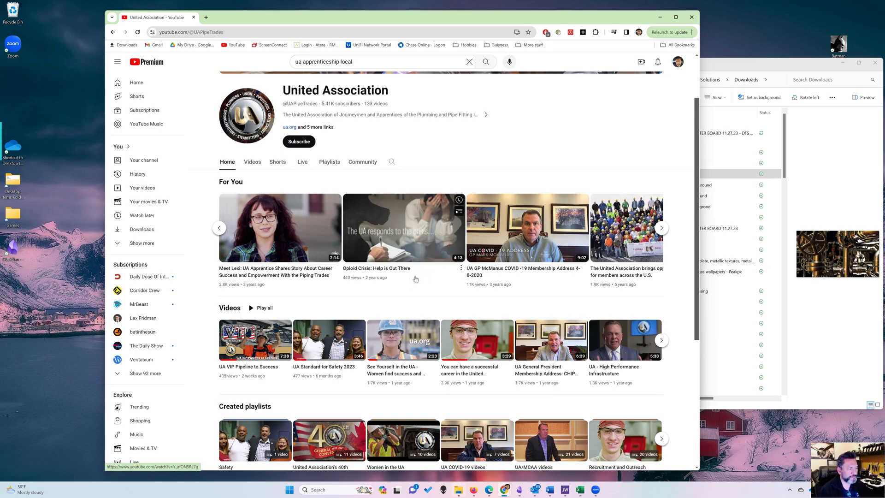
click(662, 228)
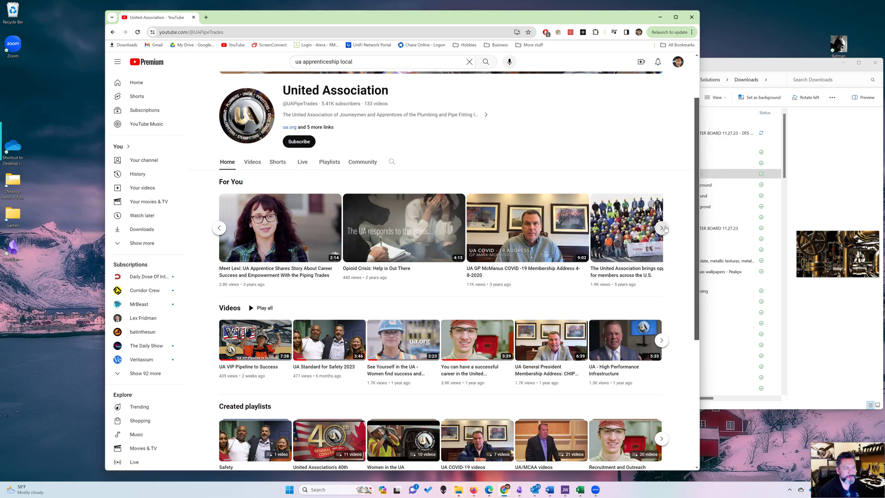
click(663, 227)
click(663, 228)
click(663, 228)
click(662, 228)
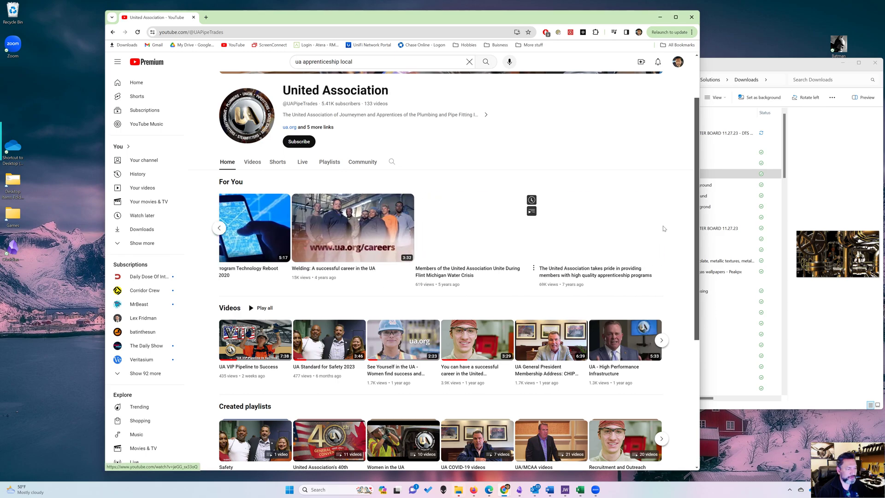
click(667, 342)
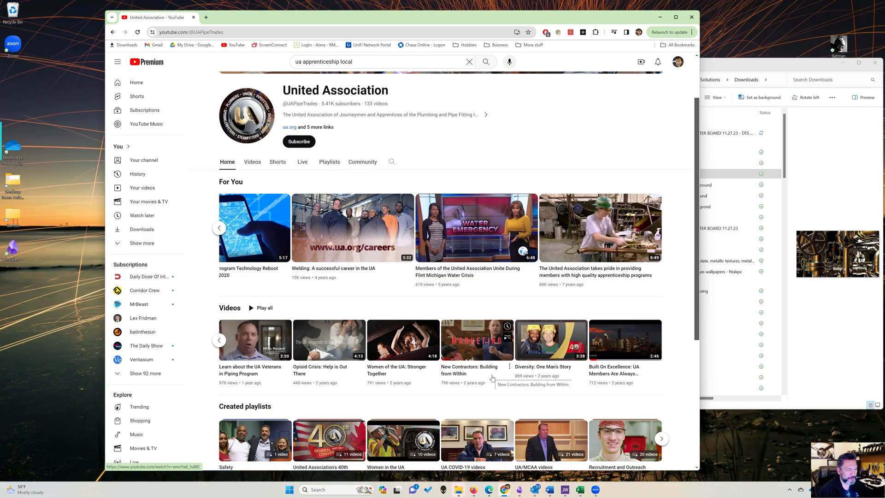
Step: Open the video "New Contractors: Building from Within", pause it, and copy its share link
click(472, 350)
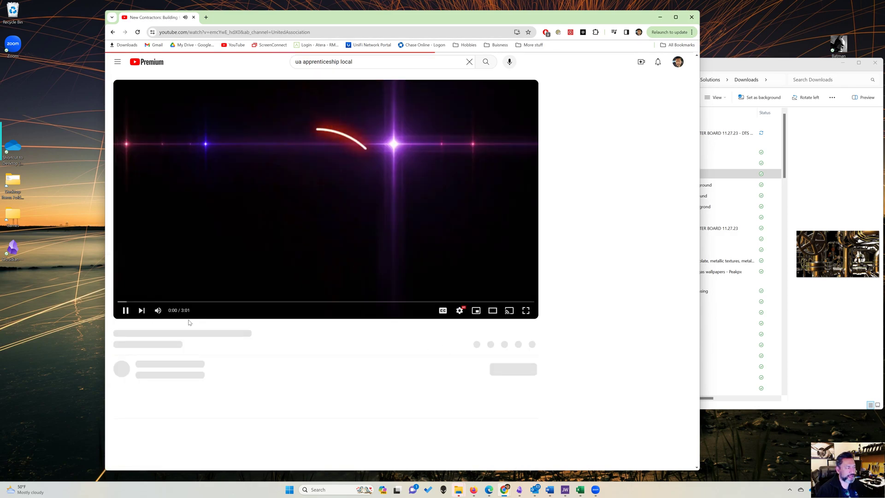
click(125, 310)
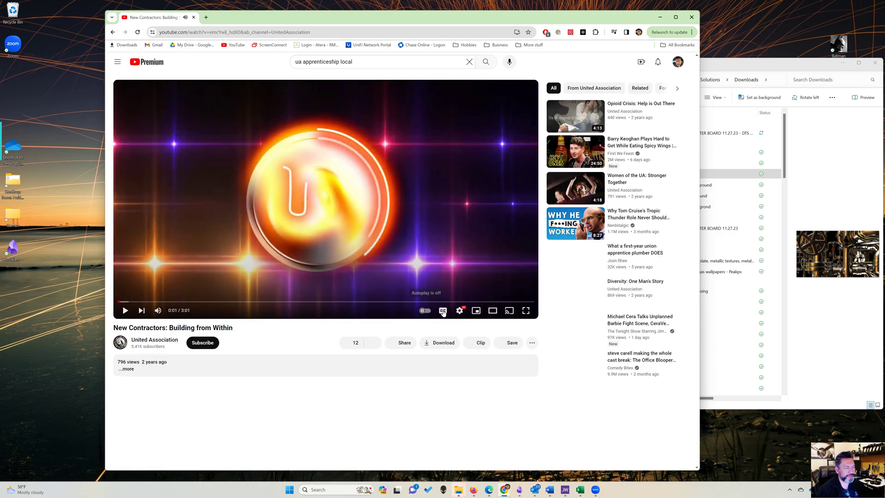
click(400, 343)
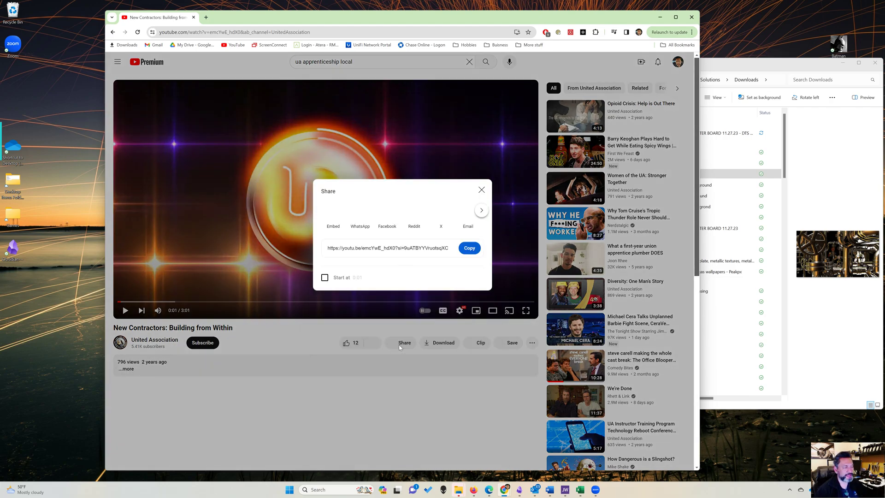
click(470, 275)
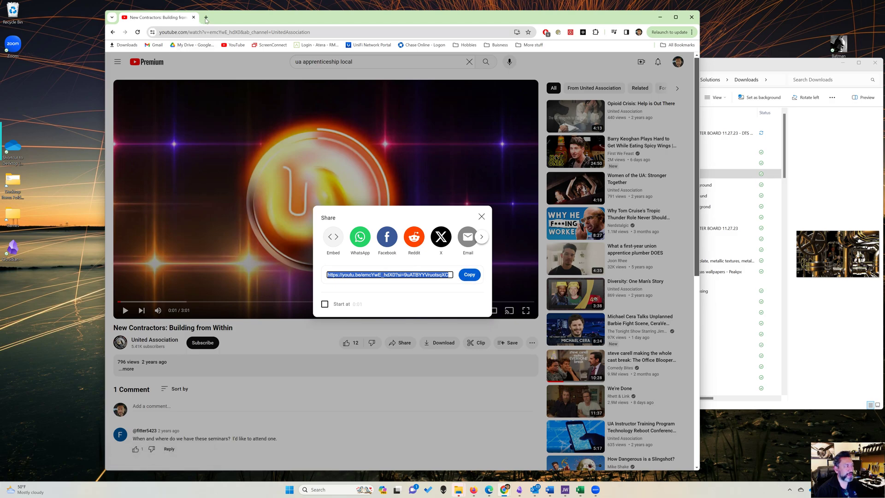
Step: Switch to the Yodeck dashboard and look at the options for adding an image in the media library's Images section
mouse_move(295, 26)
mouse_down()
mouse_move(495, 164)
mouse_move(268, 26)
mouse_move(292, 26)
mouse_up()
mouse_move(508, 494)
mouse_move(497, 459)
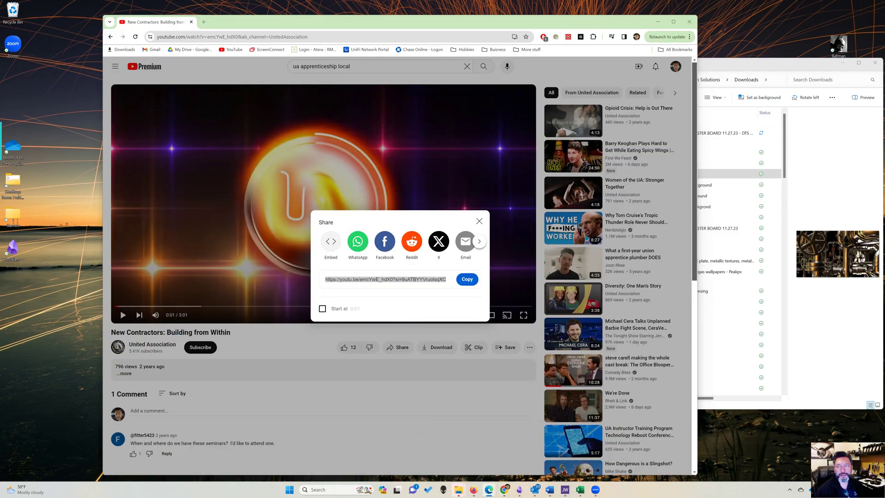
drag(884, 23, 727, 33)
click(100, 118)
click(107, 152)
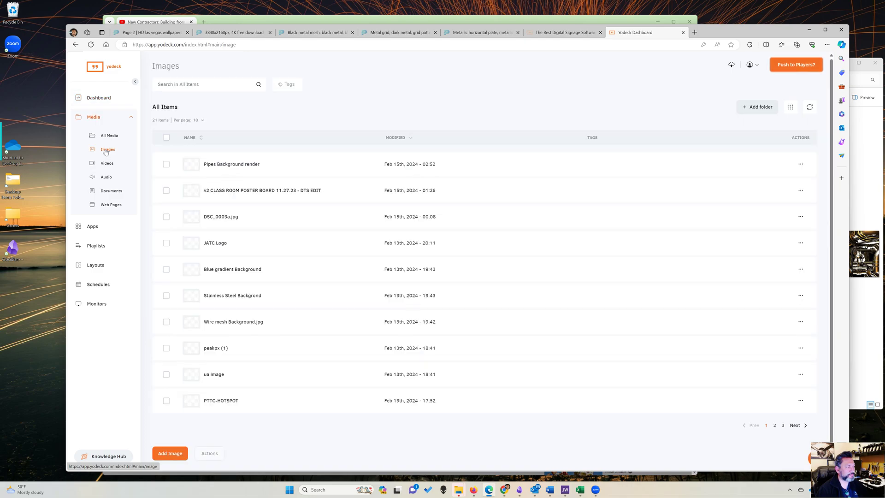
click(177, 454)
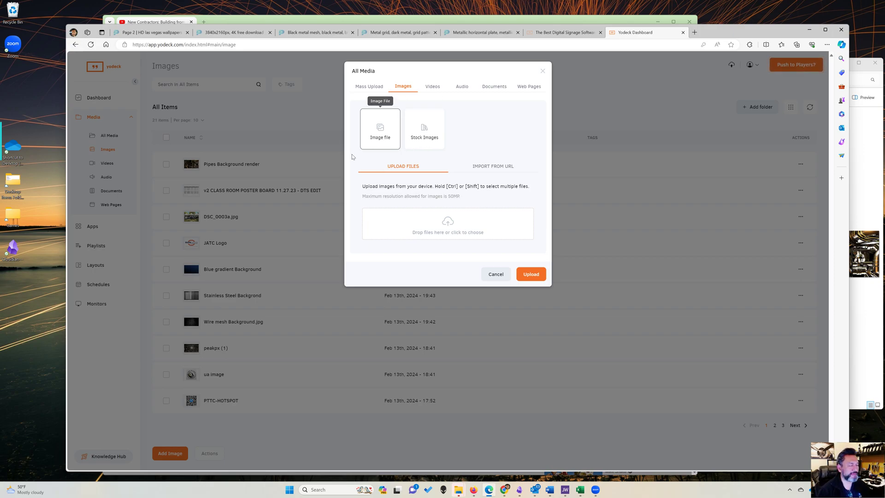
click(496, 274)
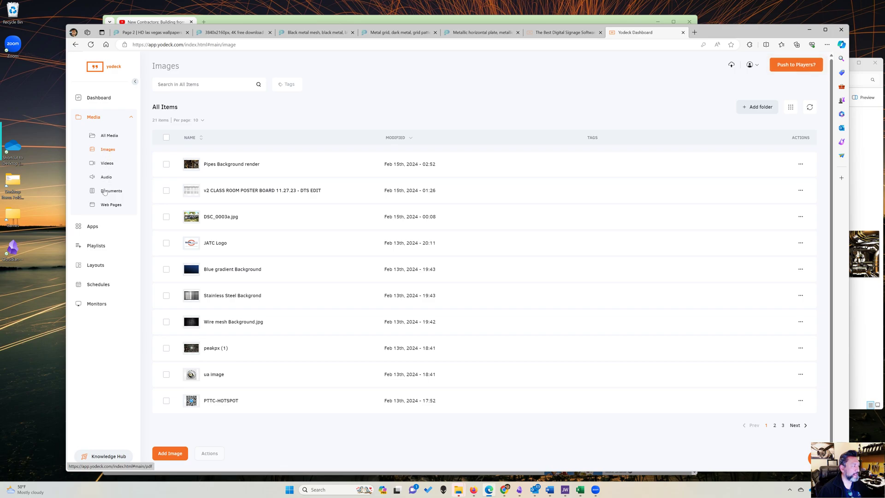
Step: In the Videos section of the media library, add a standard YouTube video using the copied link
click(107, 165)
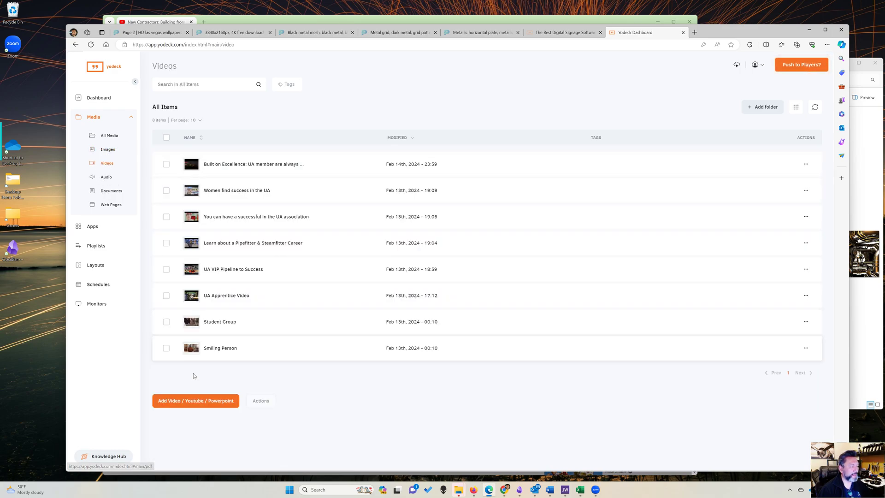
click(184, 403)
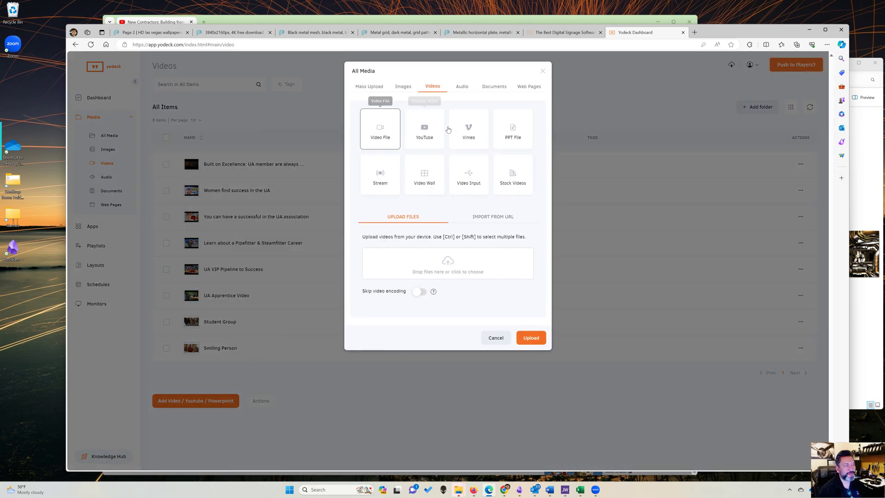
click(429, 139)
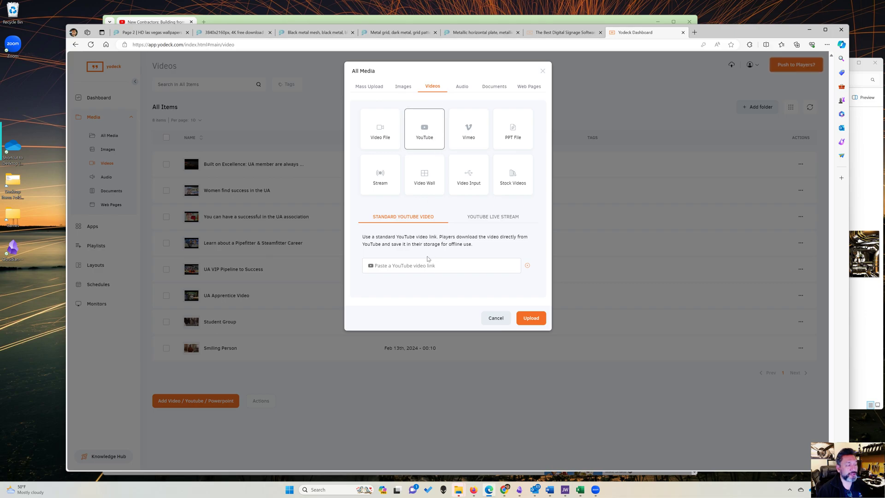
right_click(403, 269)
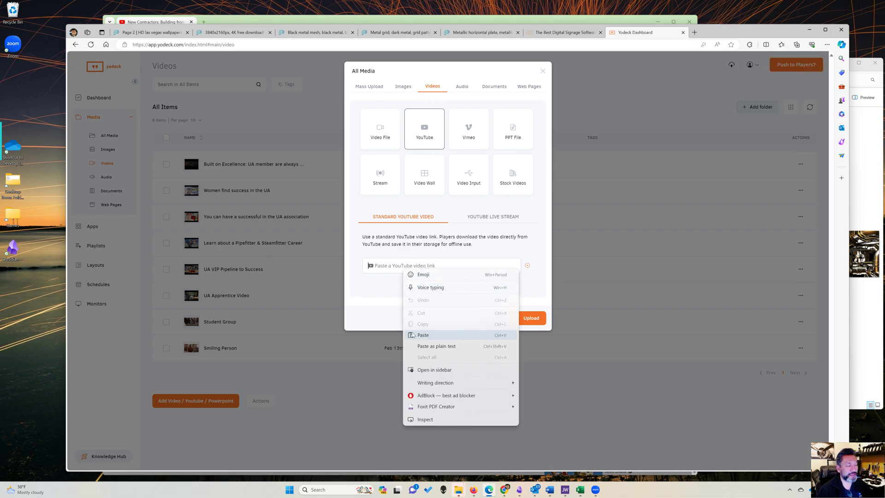
click(432, 334)
click(533, 318)
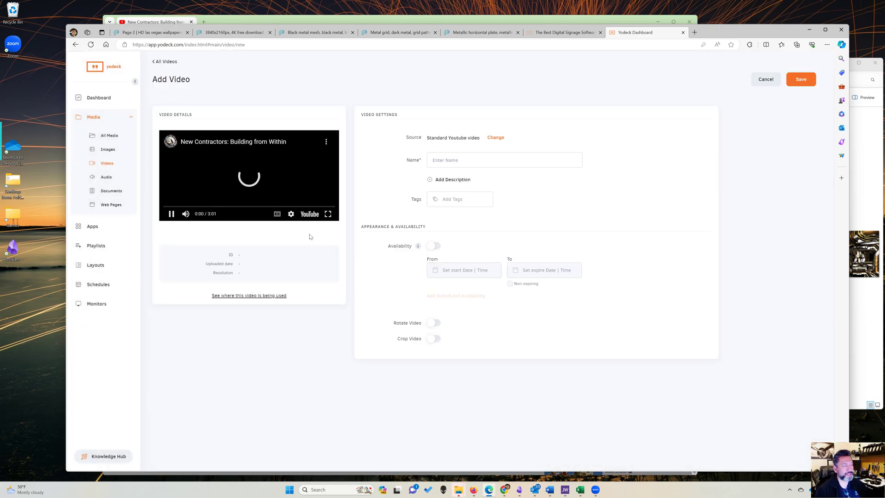
Step: Pause the video preview, name the video "New Contractors: Bulding from within", and save it to the library
click(171, 217)
click(465, 164)
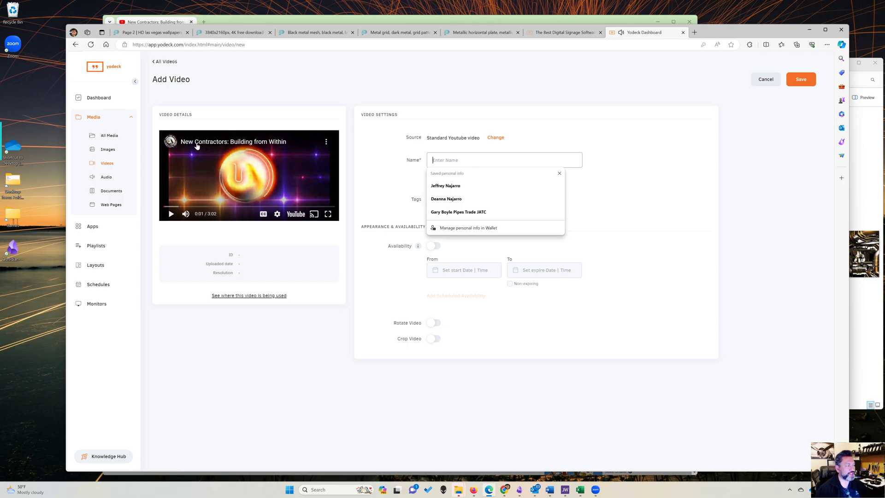
text(New)
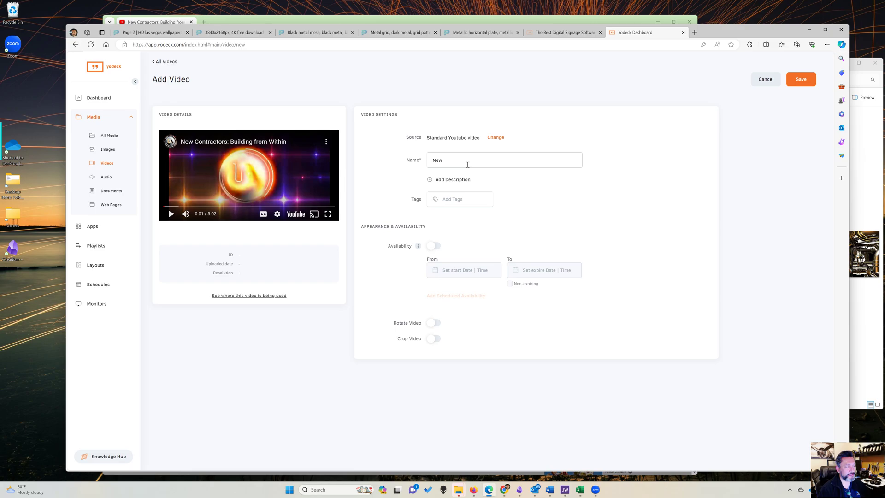
text( Contractors: Buldin)
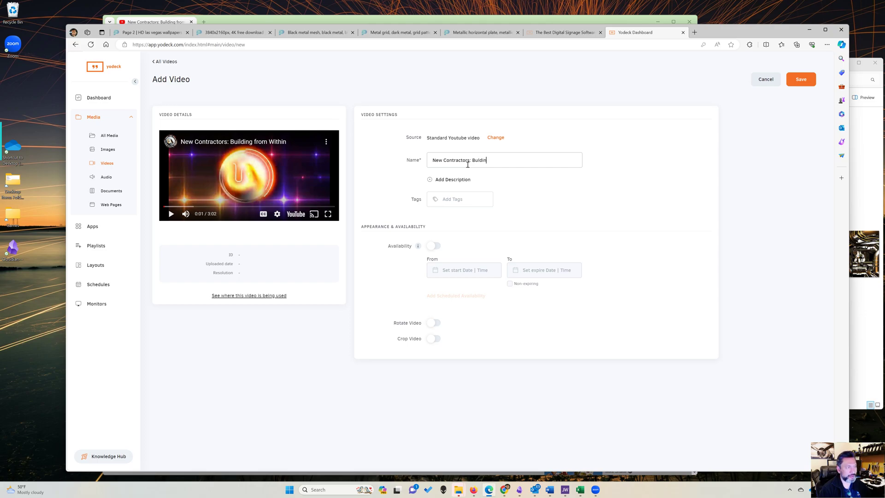
text(g from )
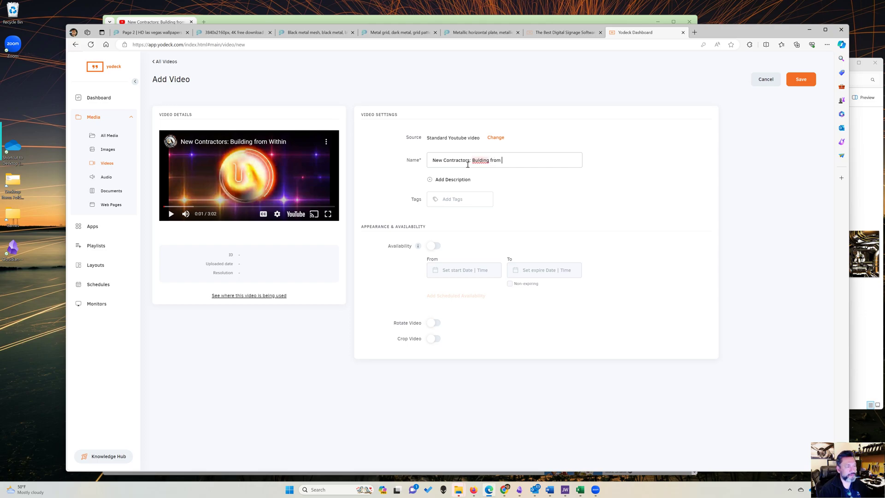
text(within)
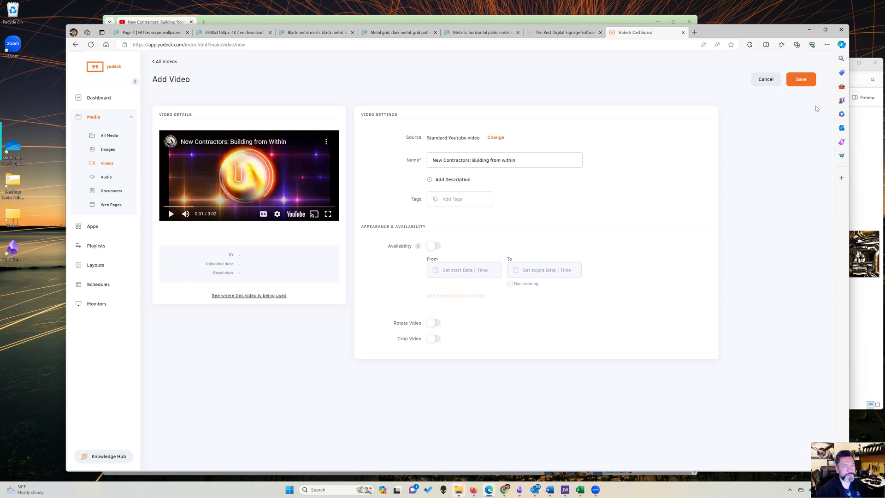
click(801, 79)
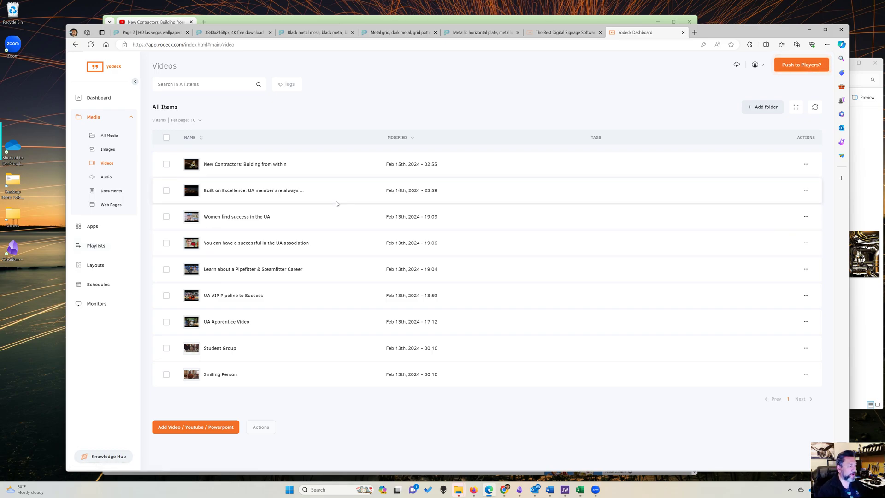
Step: In the Documents section, upload the PDF file CLASS ROOM POSTER BOARD 11.27.23 from the Downloads folder
click(111, 192)
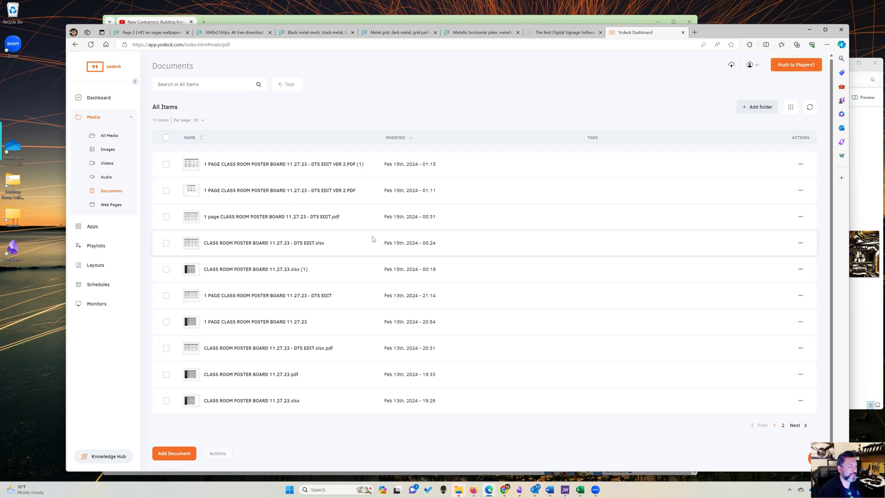
click(174, 453)
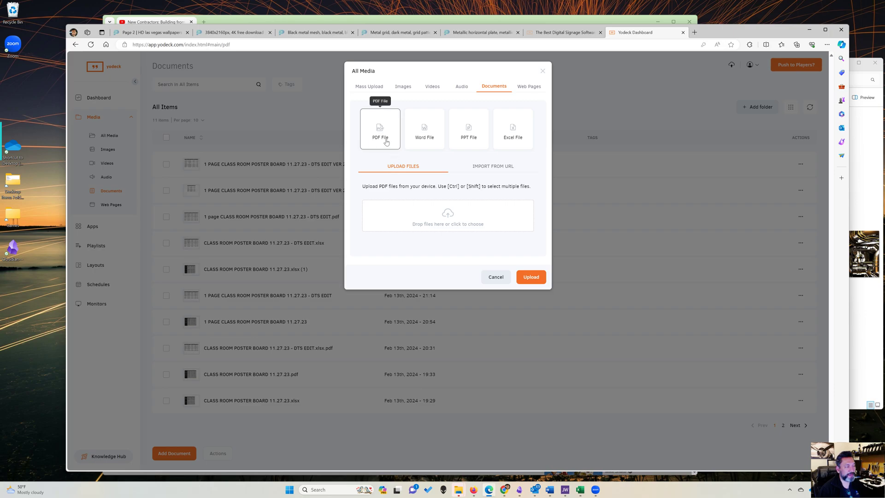
mouse_move(458, 489)
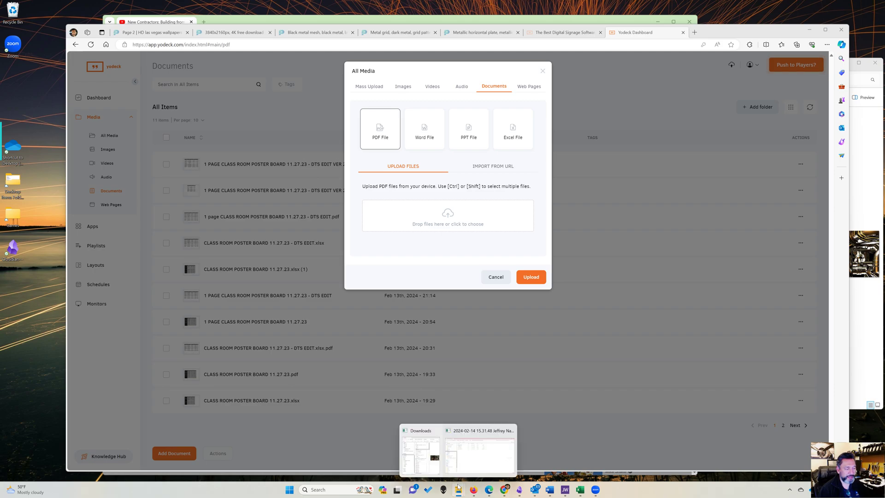
click(459, 454)
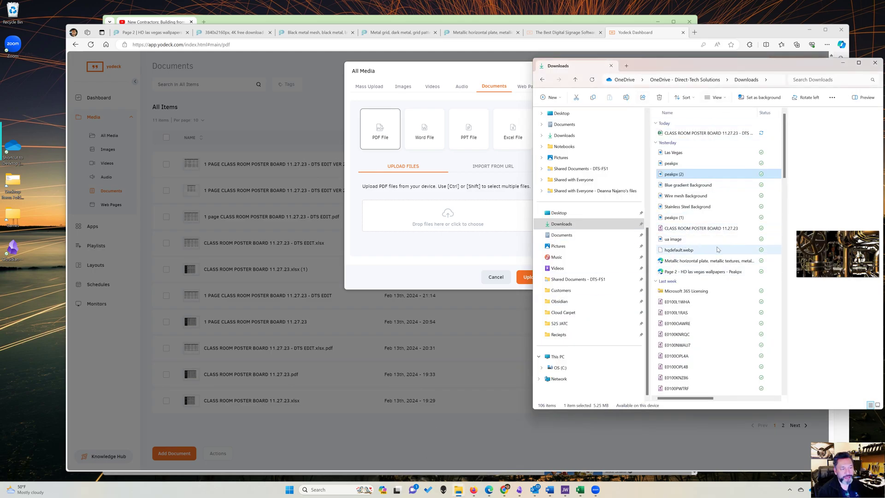
click(683, 304)
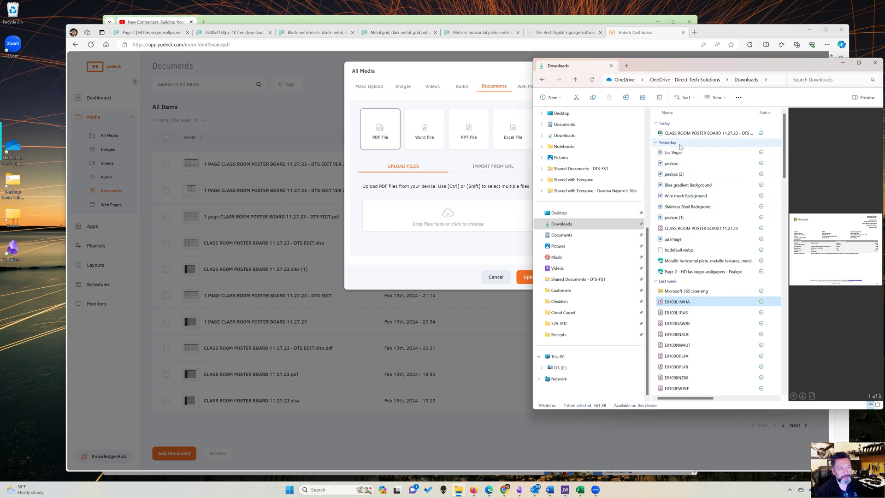
click(680, 231)
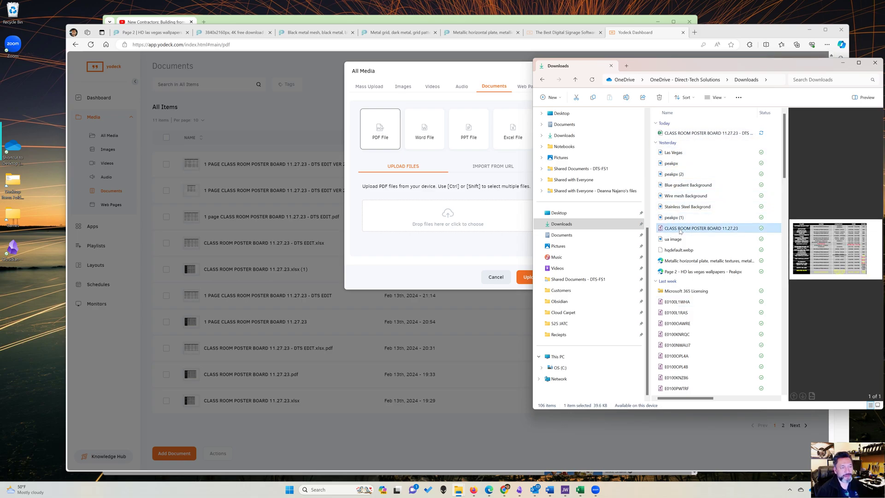
drag(680, 231, 424, 228)
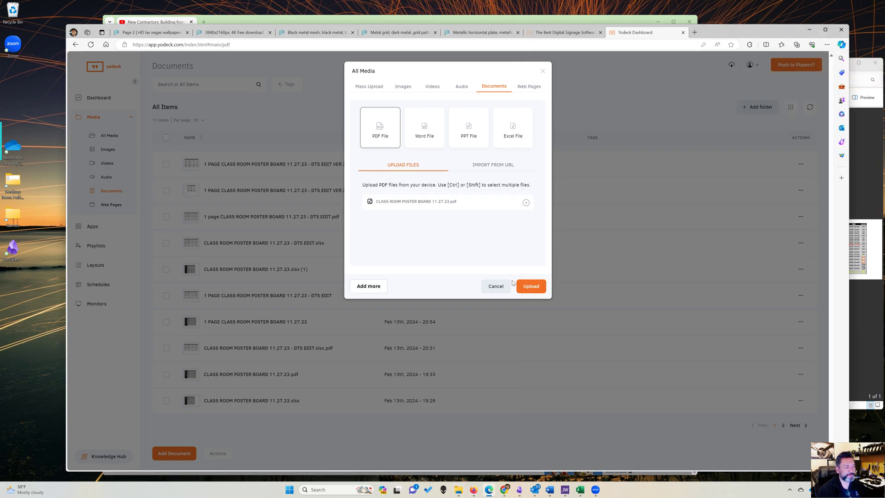
click(531, 286)
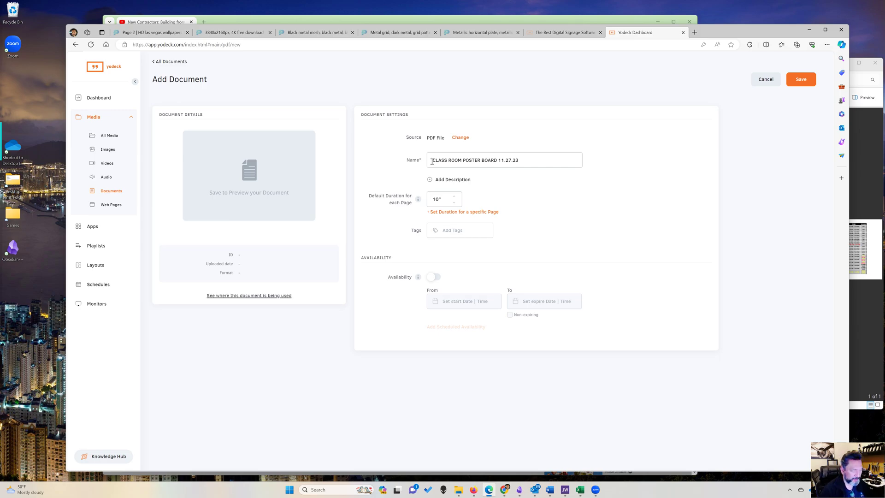
Step: Rename the document "Test - CLASS ROOM POSTER BOARD 11.27.23" and save it to the library
drag(432, 162, 456, 161)
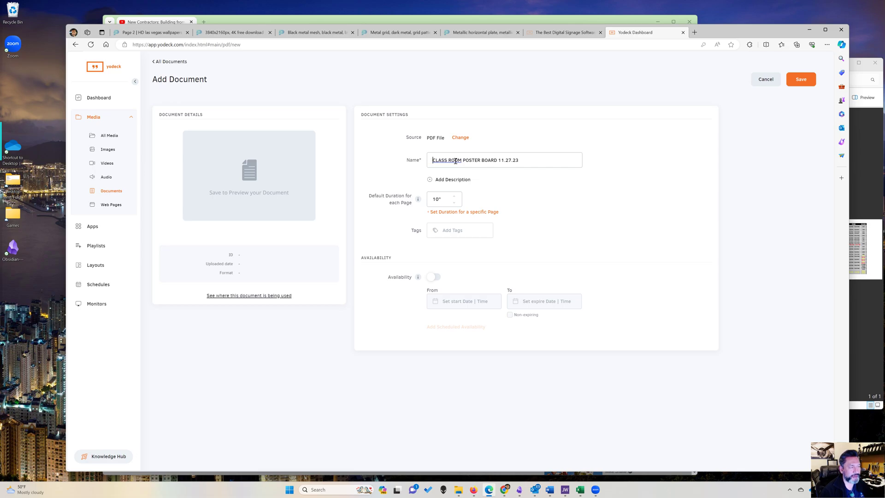
text(Test -)
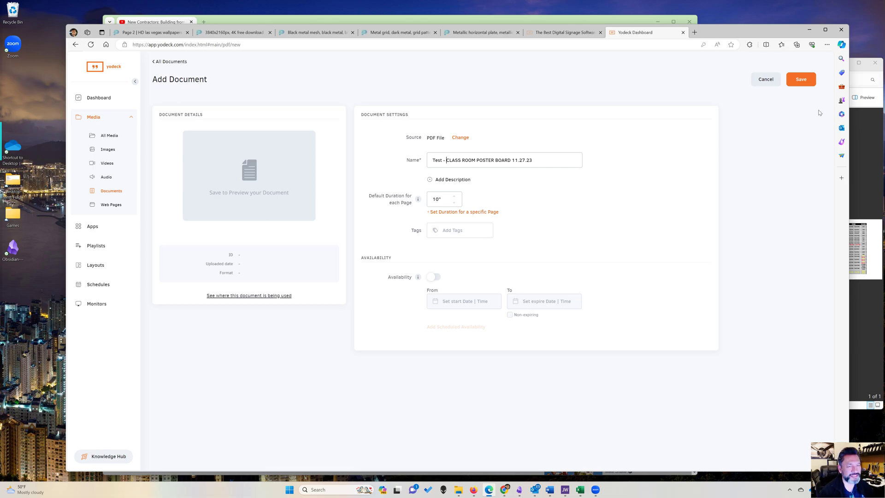
click(802, 81)
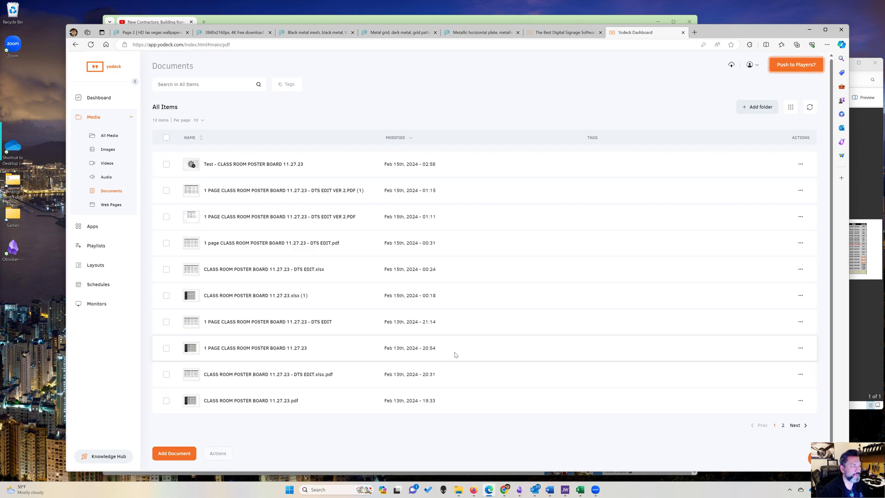
Step: View the details of the newest DTS EDIT VER 2 poster board, then those of the Test poster board document
mouse_move(190, 170)
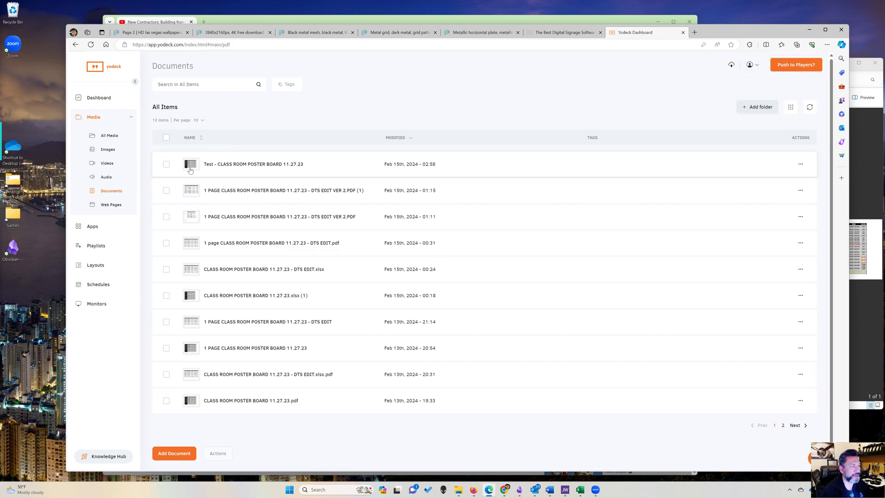
click(226, 190)
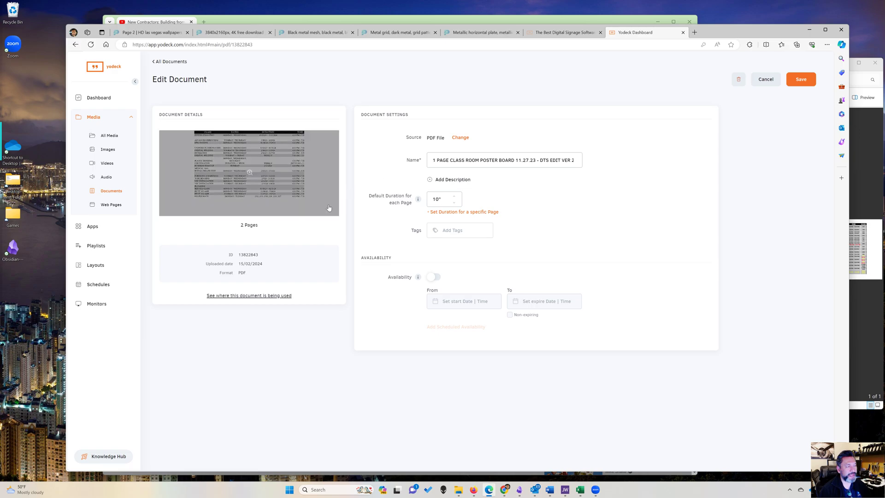
click(76, 45)
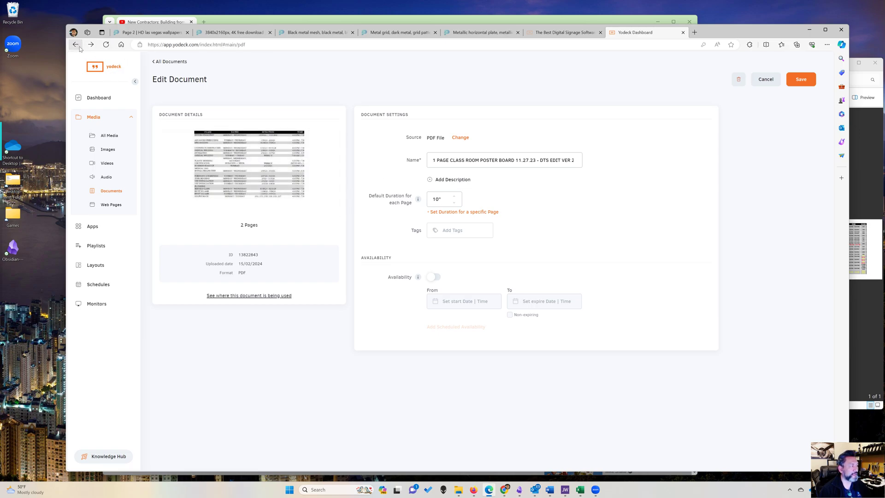
click(225, 165)
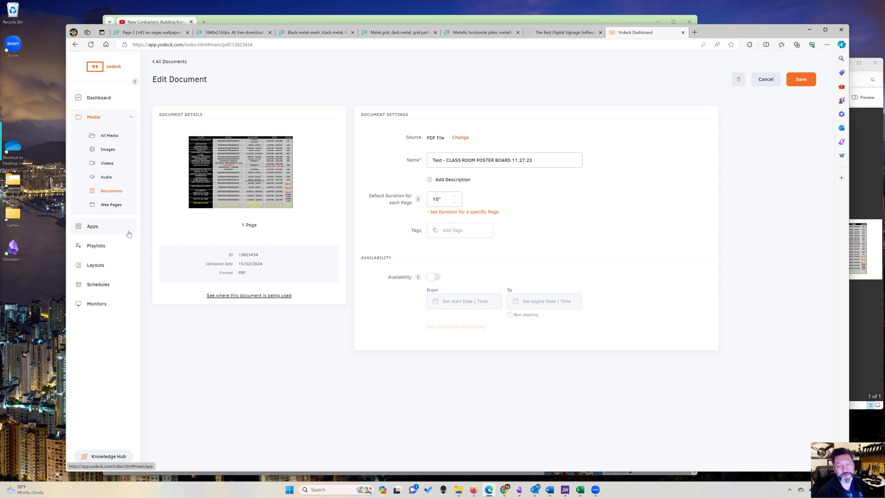
Step: Open the "Library - Lobby Screen Playlist" and examine the media available to it, filtering by images and returning to all media
click(97, 247)
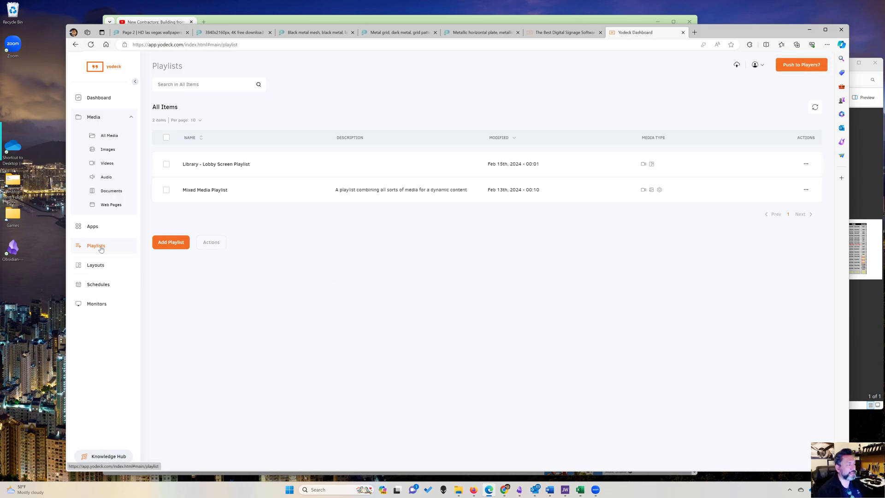
click(228, 165)
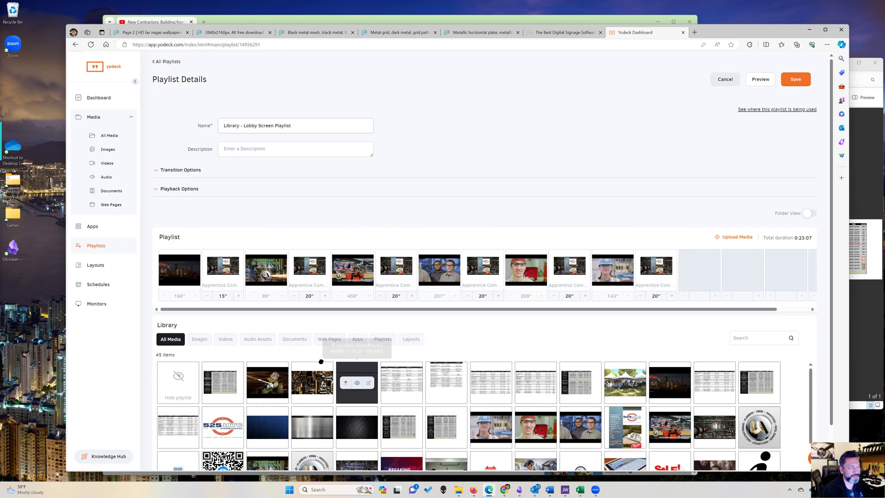
scroll(232, 362, down, 1)
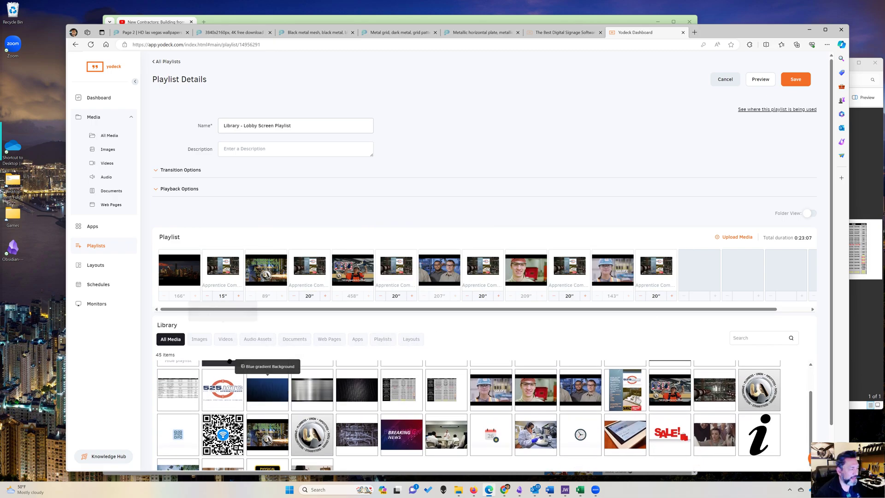
scroll(231, 362, up, 1)
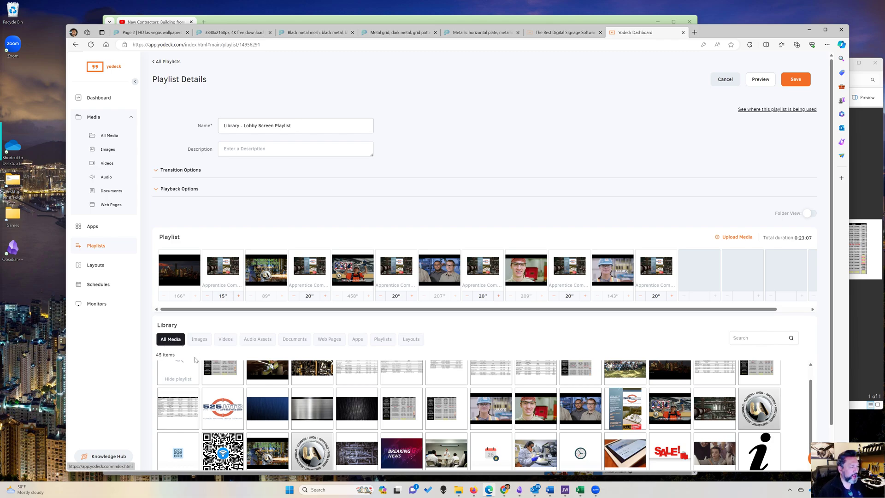
scroll(225, 366, down, 4)
scroll(336, 369, up, 3)
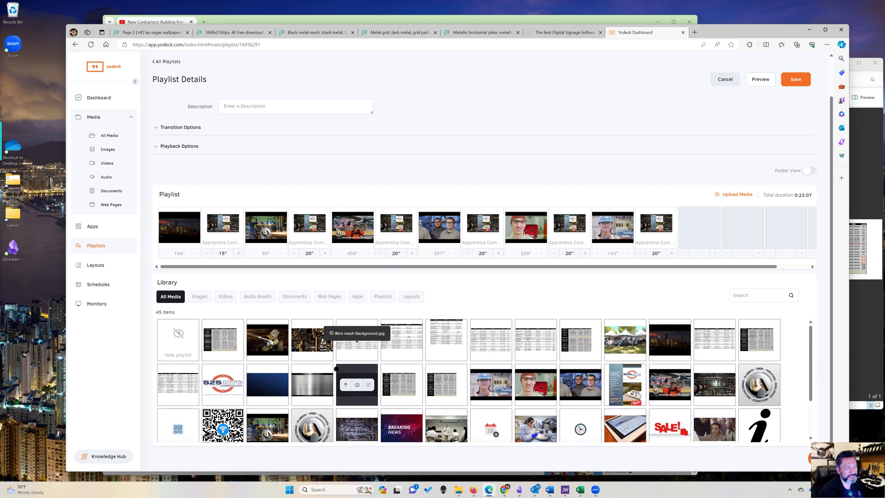
scroll(336, 370, up, 1)
scroll(433, 369, down, 3)
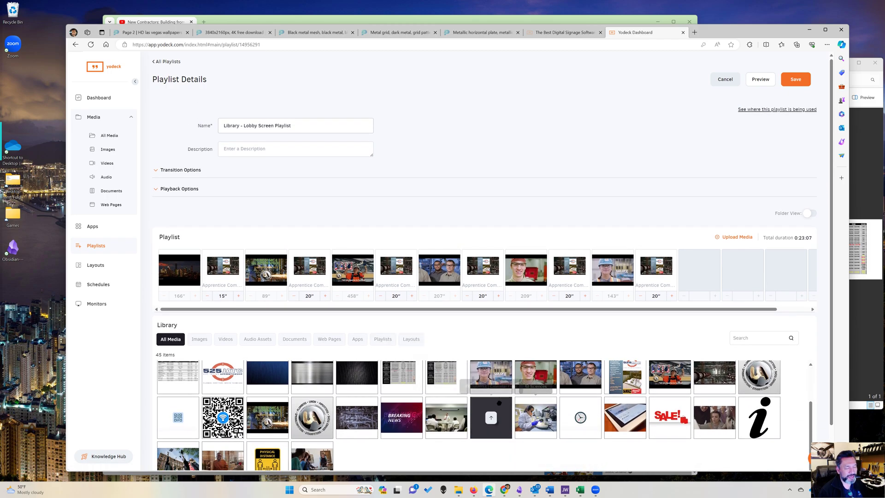
scroll(357, 396, up, 1)
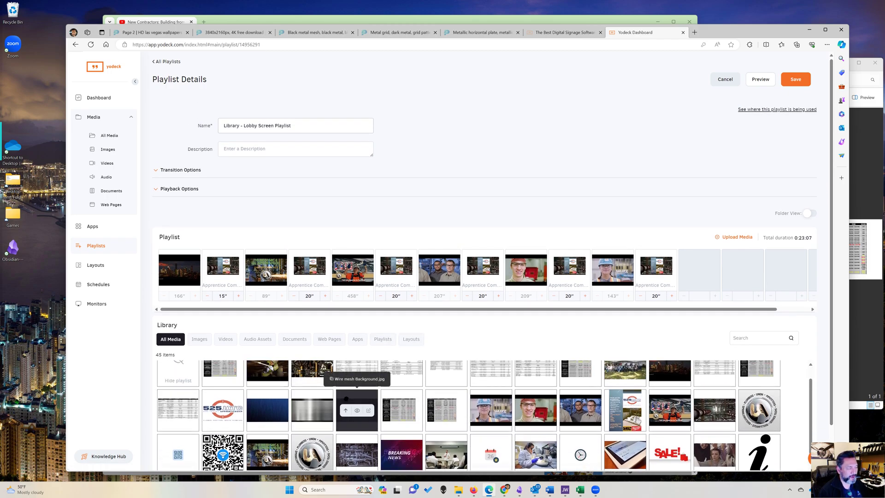
scroll(347, 399, down, 1)
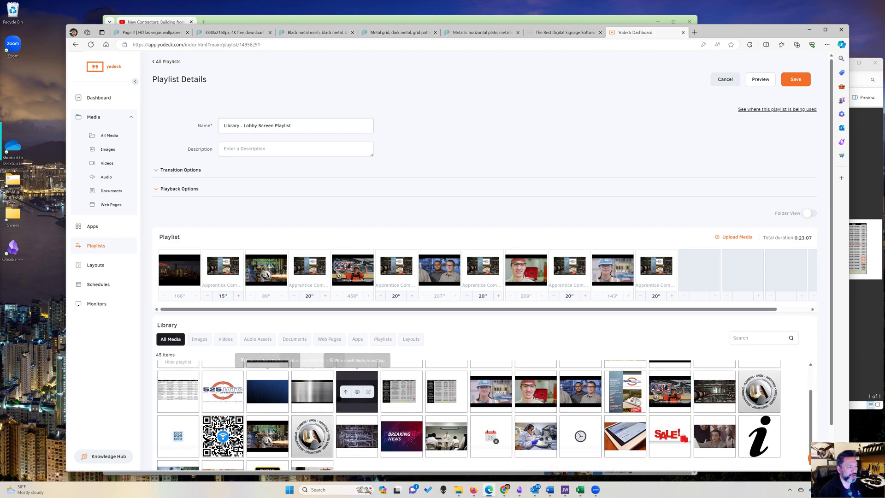
scroll(355, 396, down, 1)
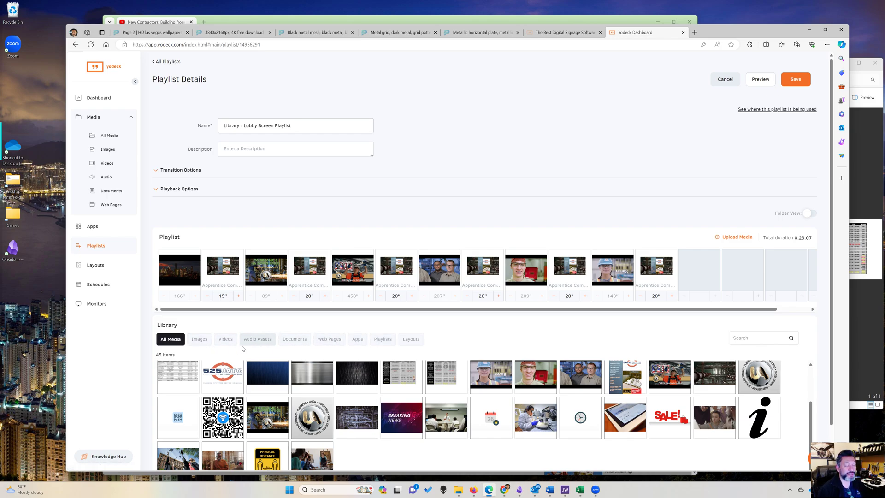
click(197, 340)
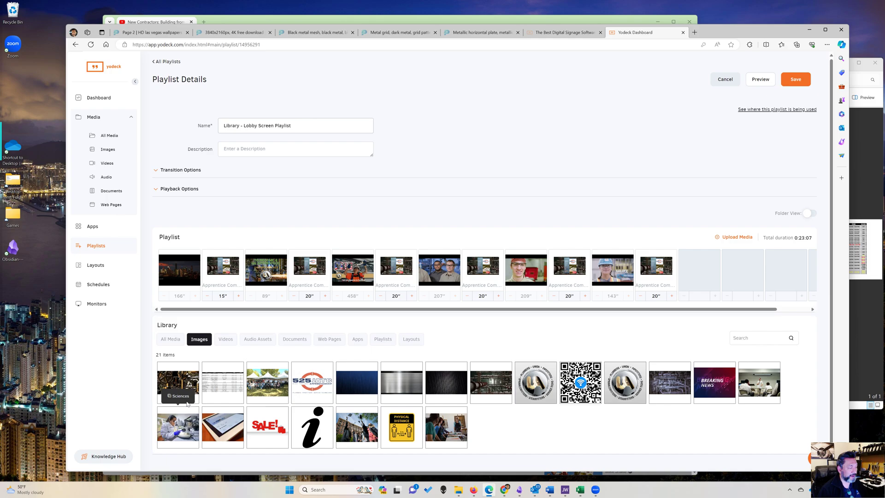
click(169, 339)
Step: Add the "New Contractors: Bulding from within" video from the library to the end of the lobby screen playlist
scroll(277, 369, down, 1)
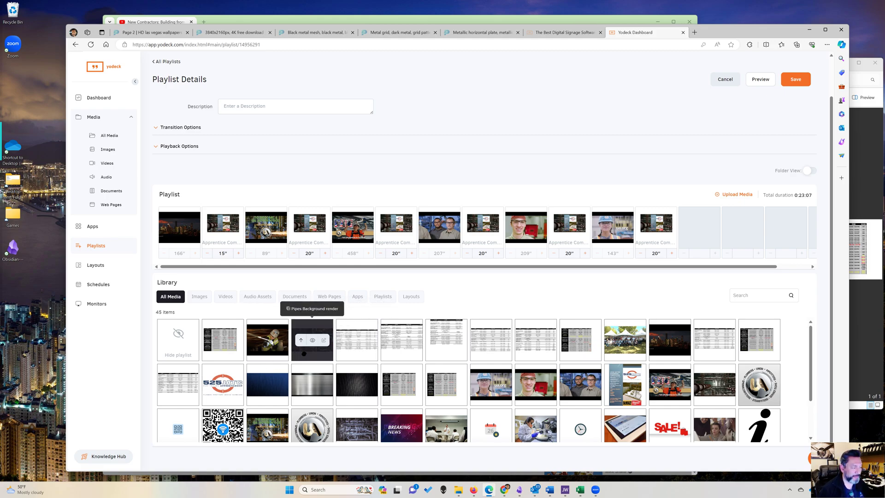
drag(304, 354, 668, 243)
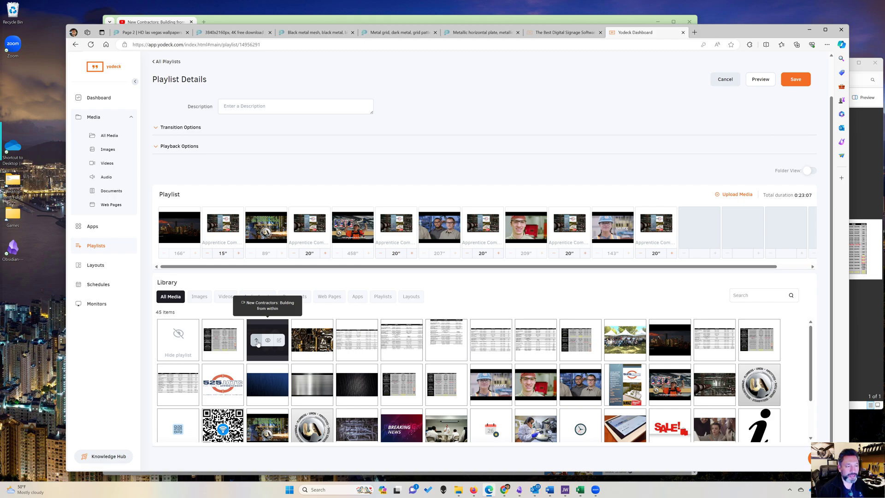
drag(257, 342, 696, 237)
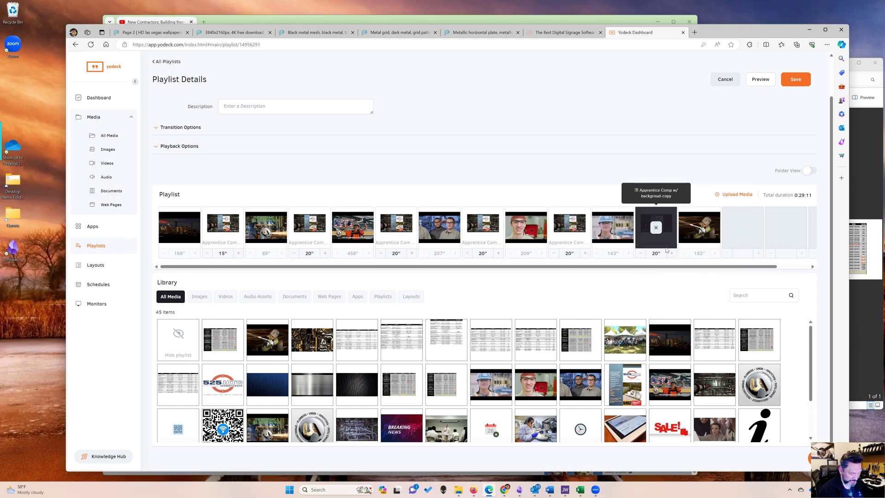